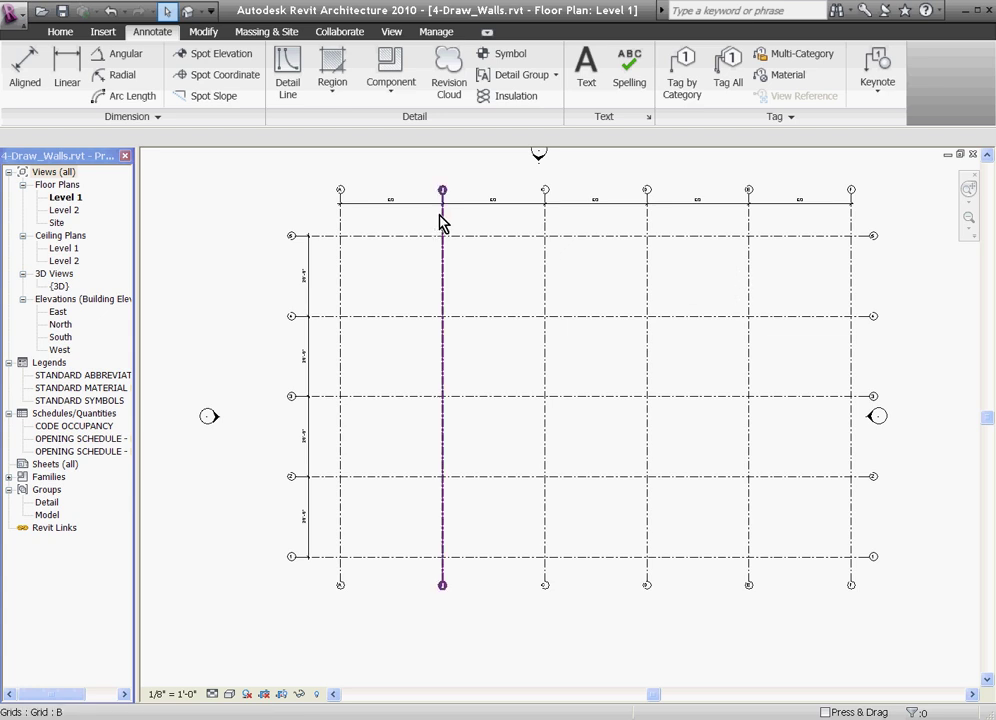
Step: Bring up the list of wall kinds from the Home tab's Wall tool
click(62, 33)
click(33, 93)
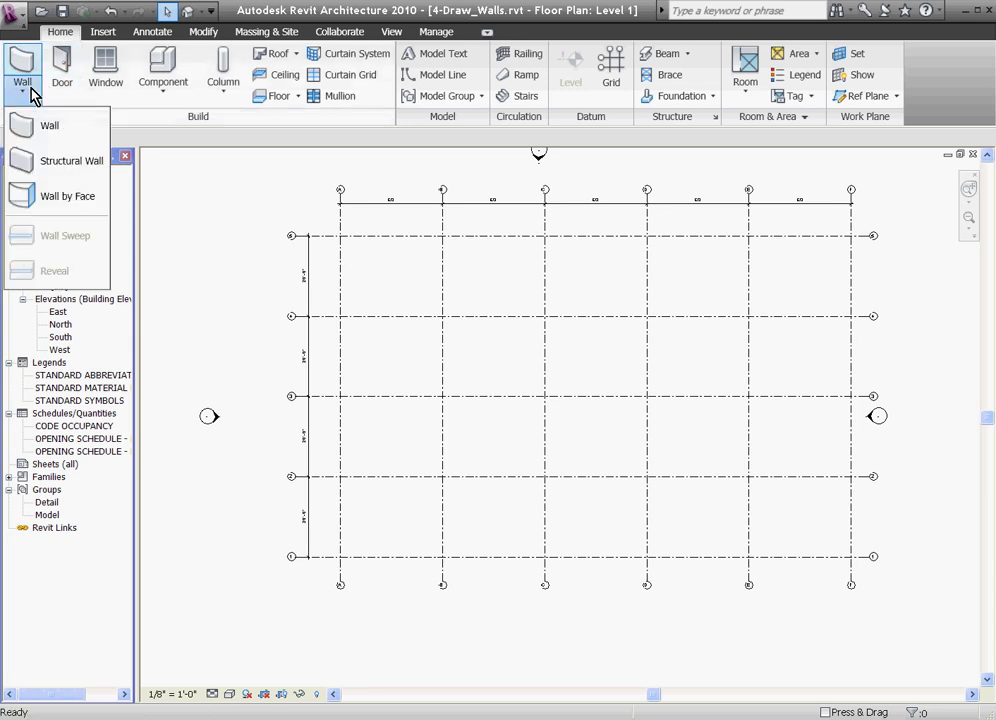
Step: Start an Ext - CMU 8" - RIGID 2" - BRICK 4" wall at 15' 0" height, located by Finish Face: Exterior
click(34, 118)
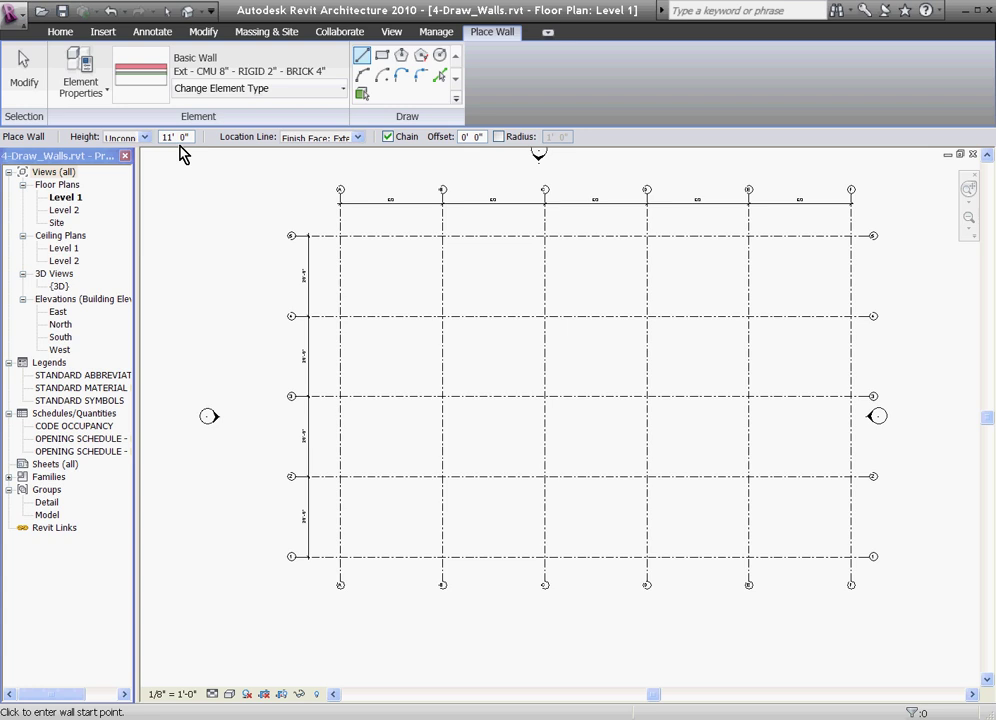
double_click(190, 137)
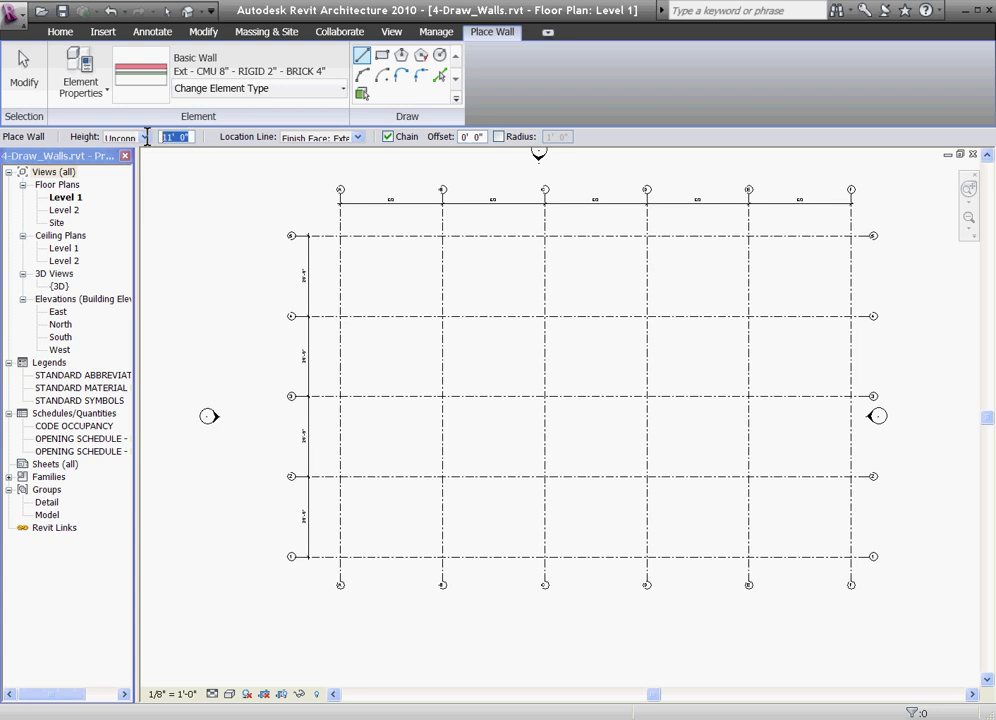
text(1)
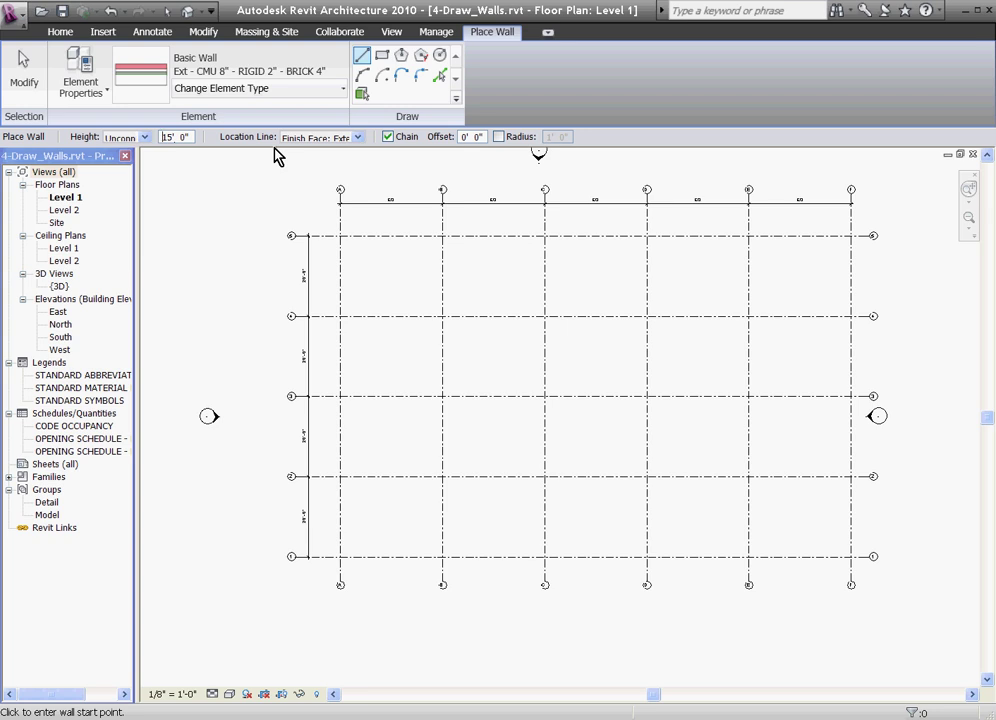
click(357, 138)
click(345, 178)
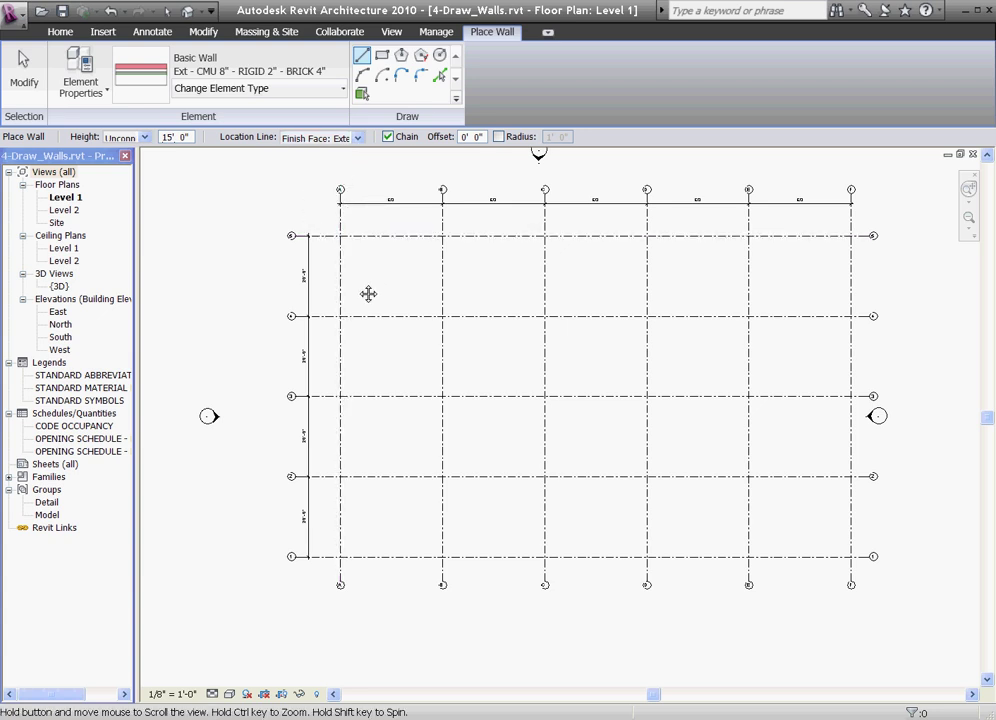
Step: Draw the north wall from grid A to grid F, then down the east side to between grids 2 and 1
scroll(367, 293, up, 4)
click(285, 274)
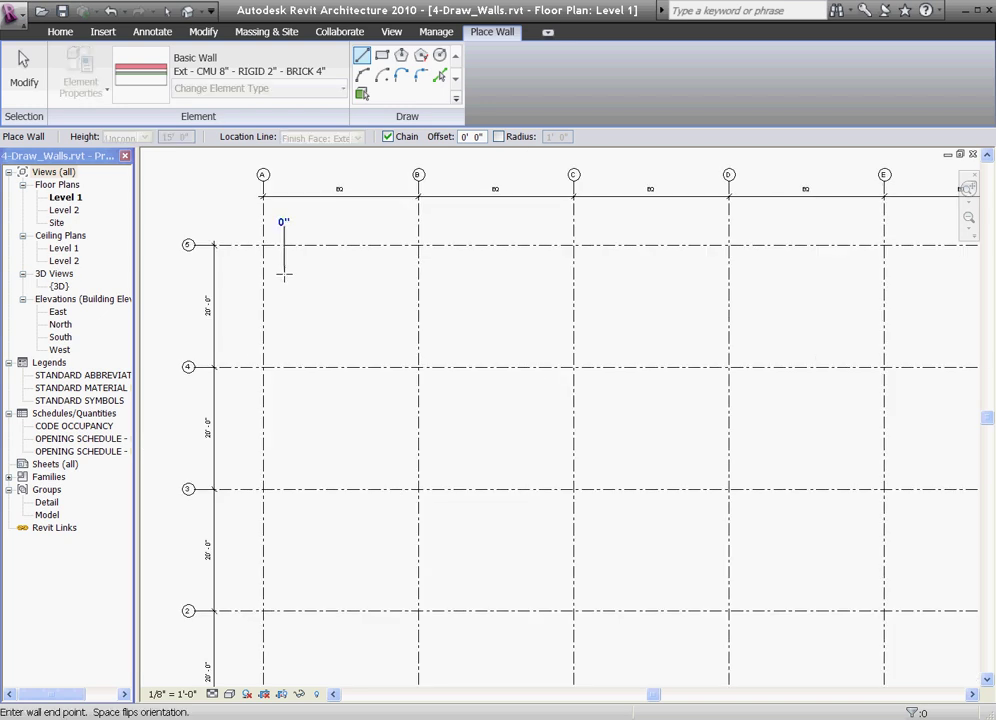
scroll(285, 274, down, 1)
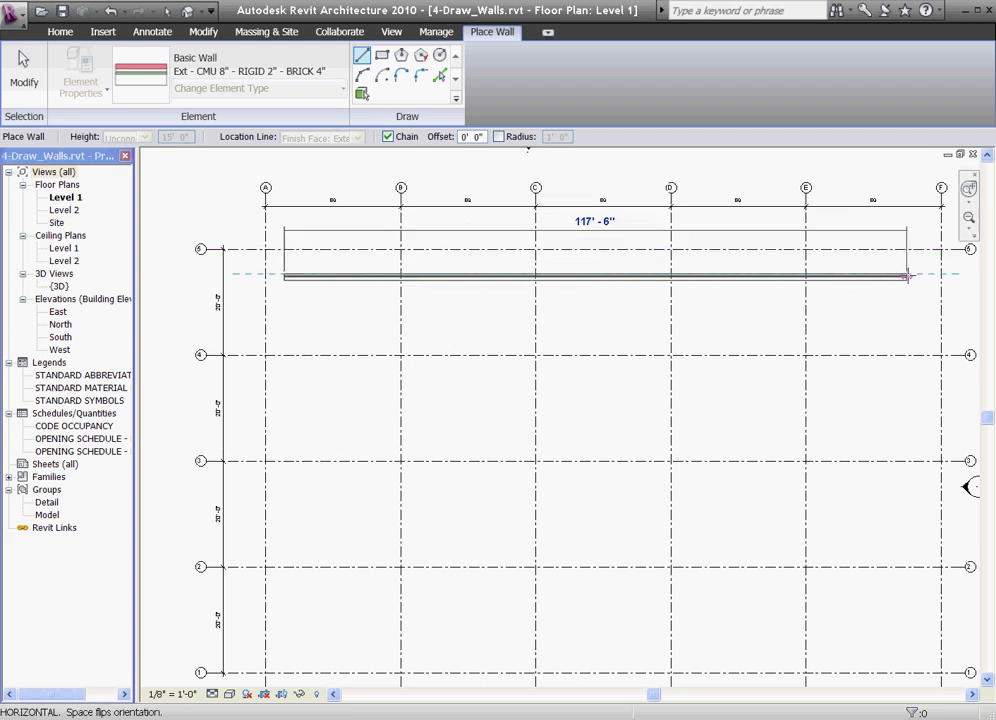
click(913, 276)
scroll(910, 278, down, 1)
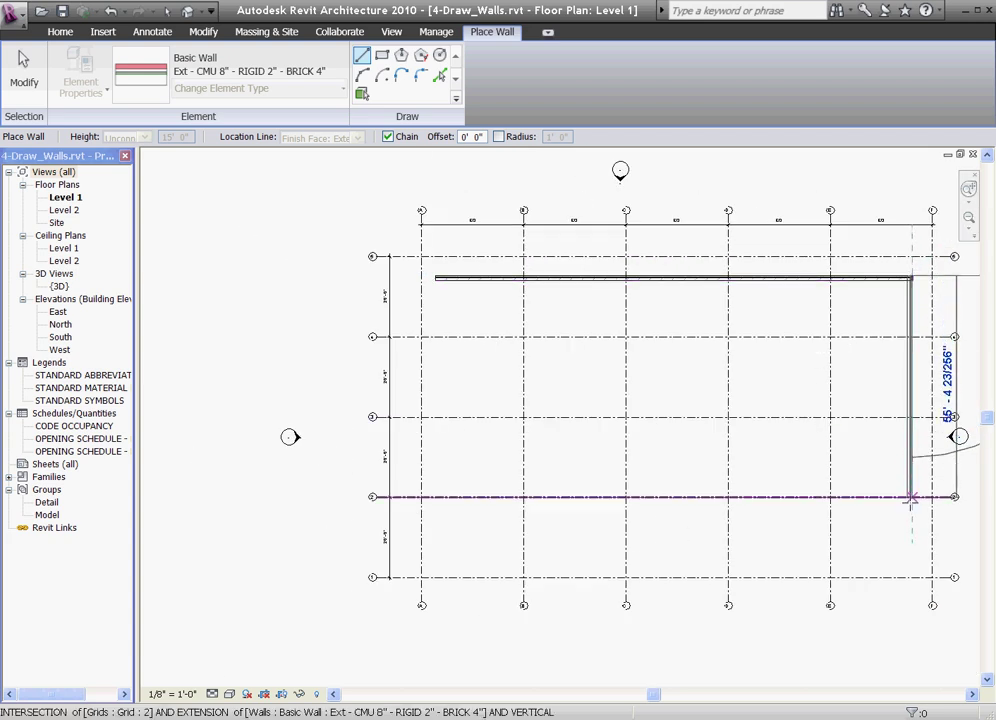
click(908, 539)
key(Escape)
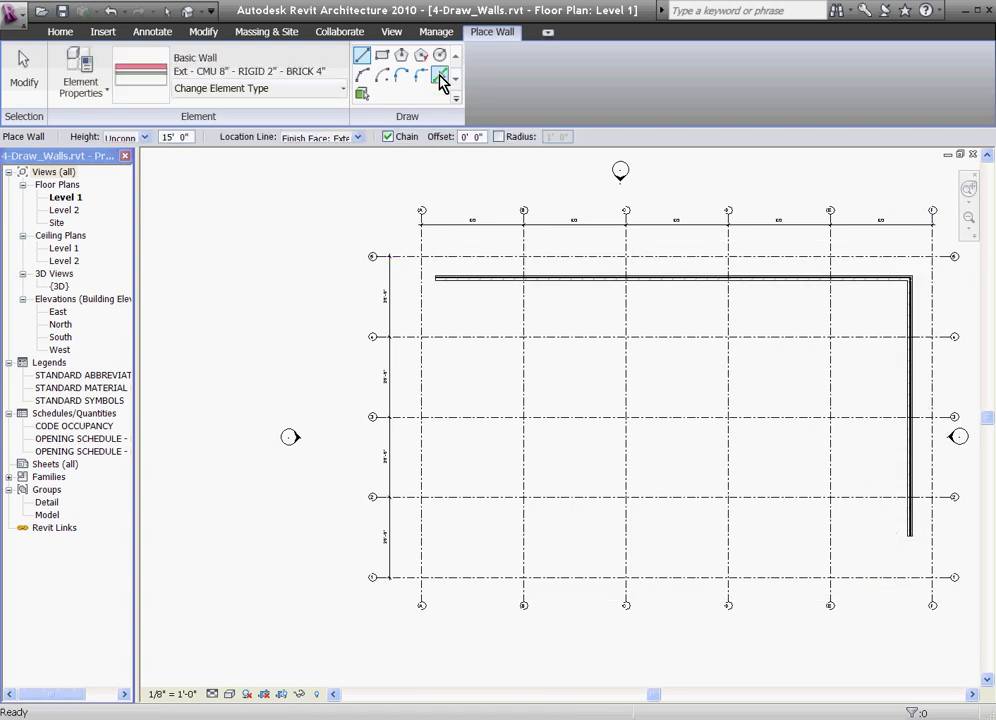
Step: Pick grid lines 1 and A to place the south and west exterior walls
click(440, 77)
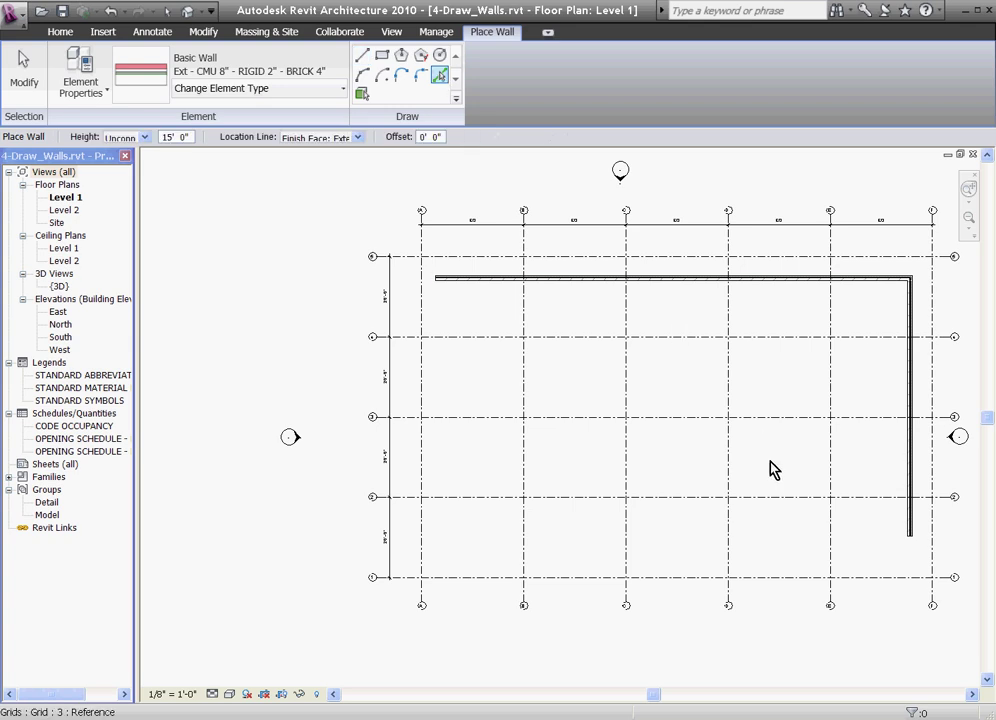
scroll(870, 580, up, 2)
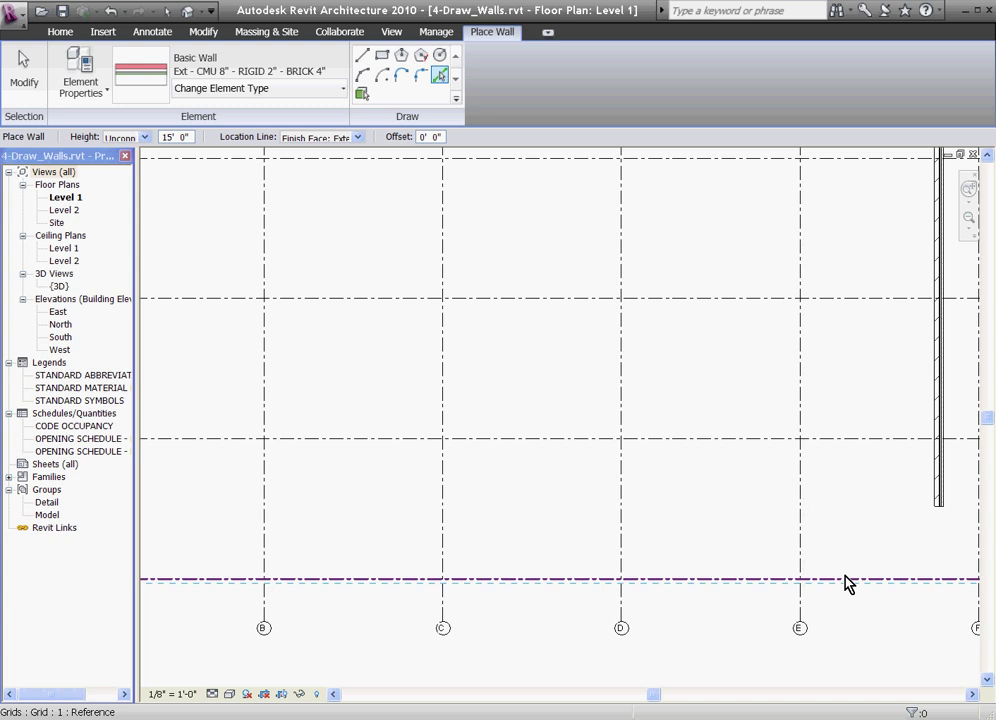
scroll(865, 584, up, 1)
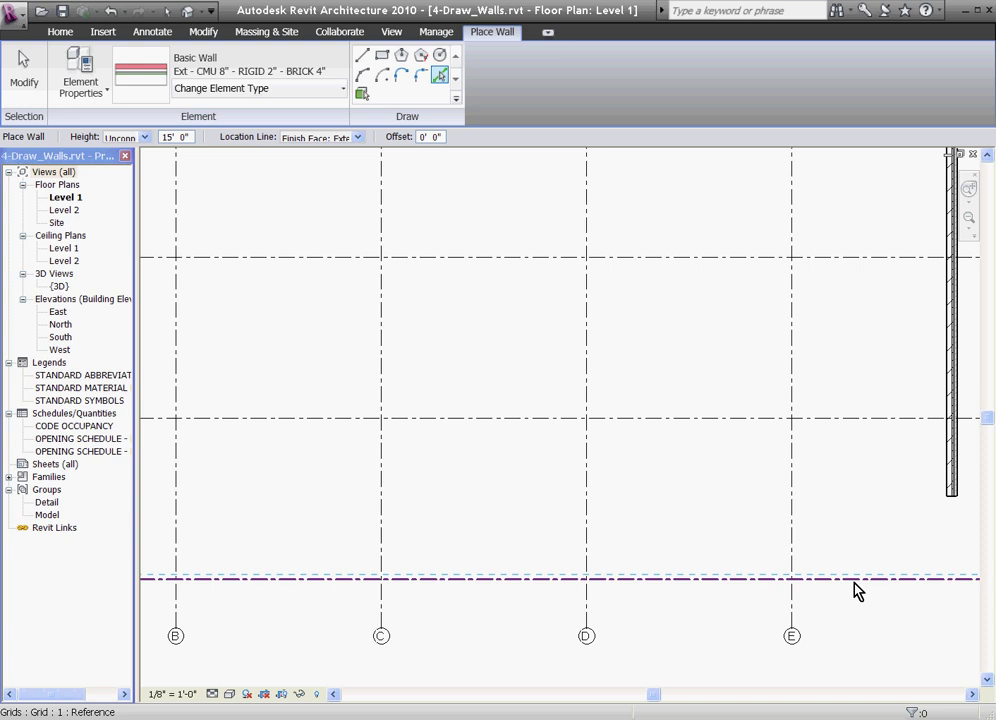
click(857, 591)
scroll(840, 562, down, 3)
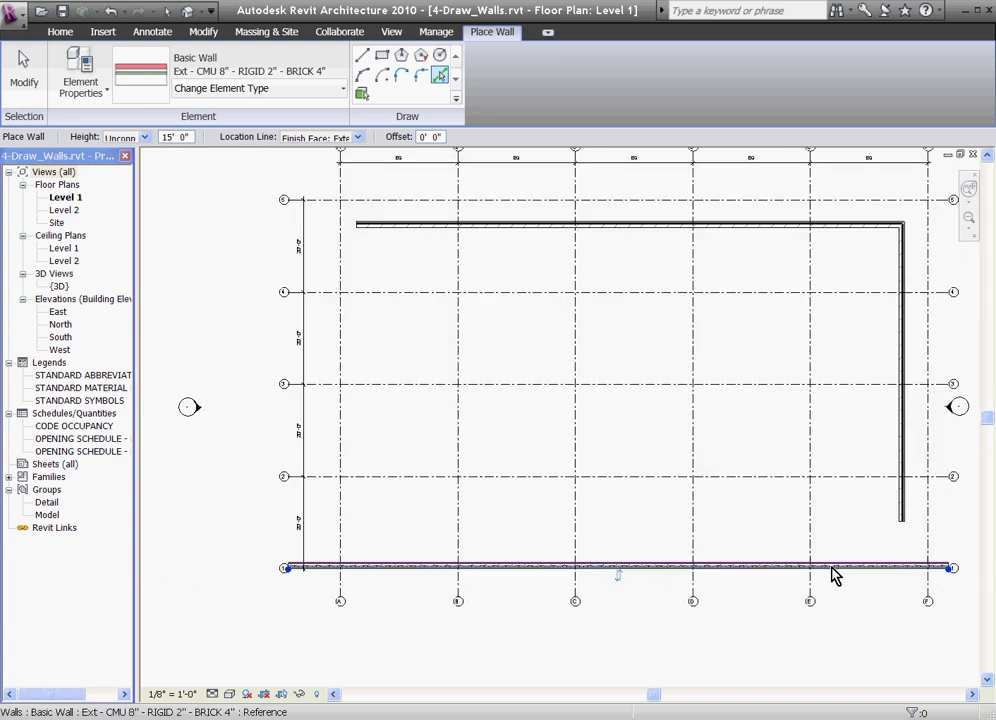
scroll(345, 538, up, 2)
click(339, 534)
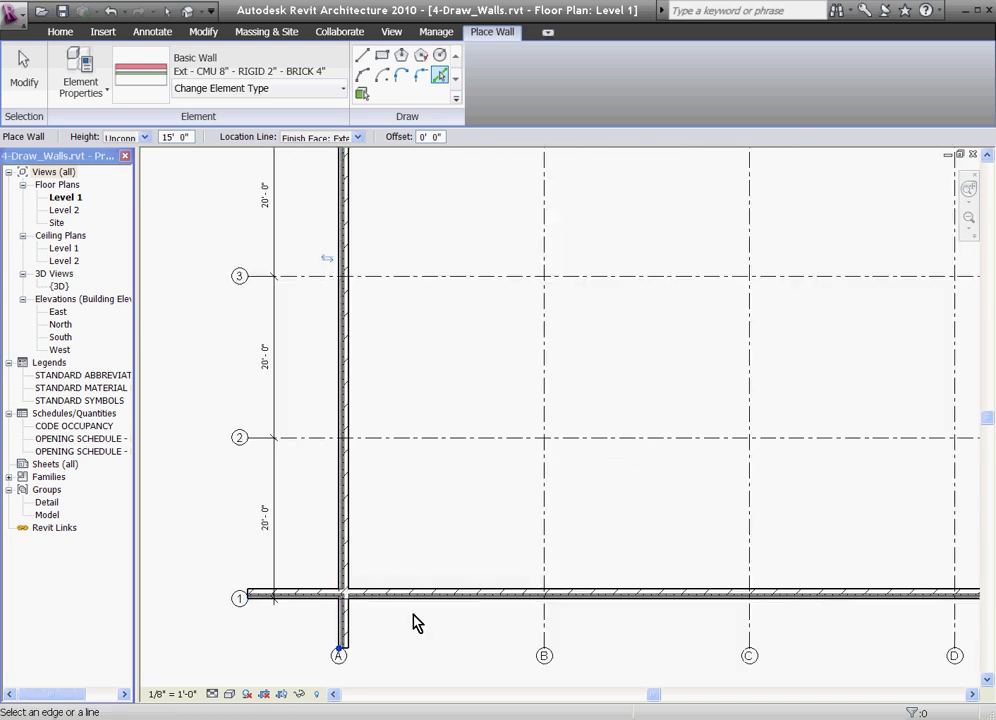
scroll(420, 630, down, 3)
scroll(400, 316, up, 4)
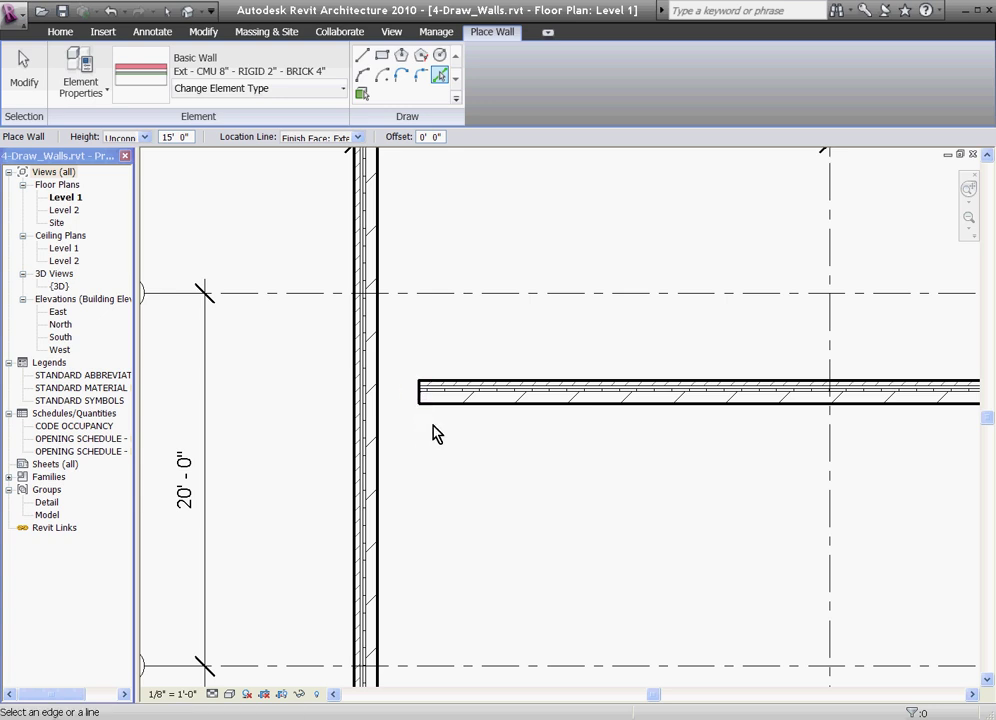
Step: Trim the north wall against the grid A wall to close the northwest corner
key(Escape)
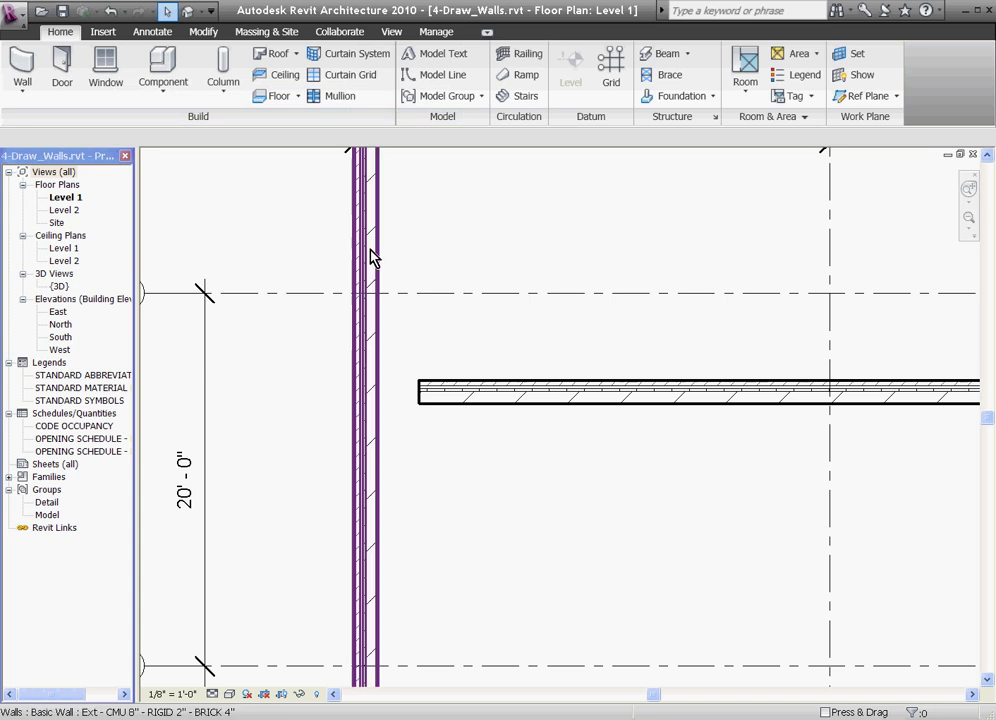
click(205, 33)
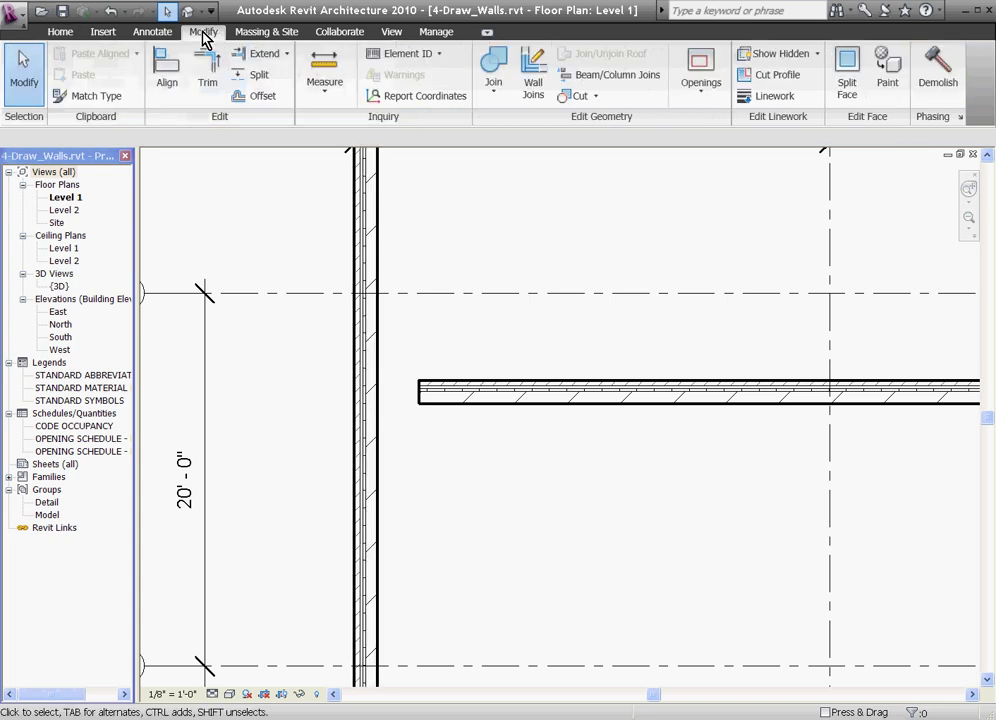
click(208, 80)
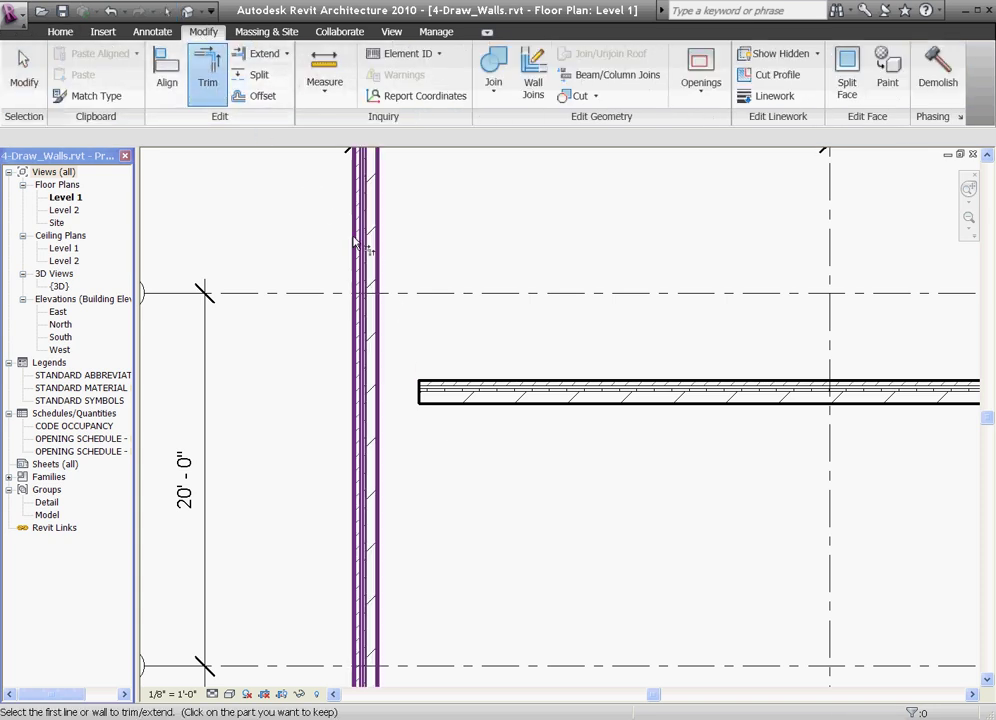
click(495, 388)
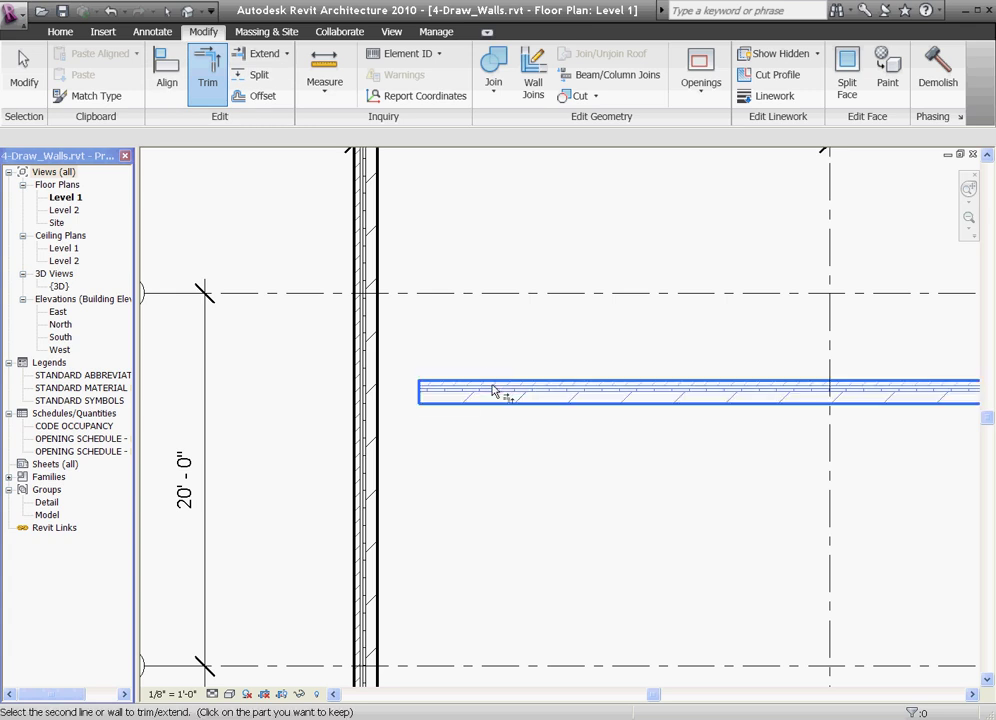
click(373, 511)
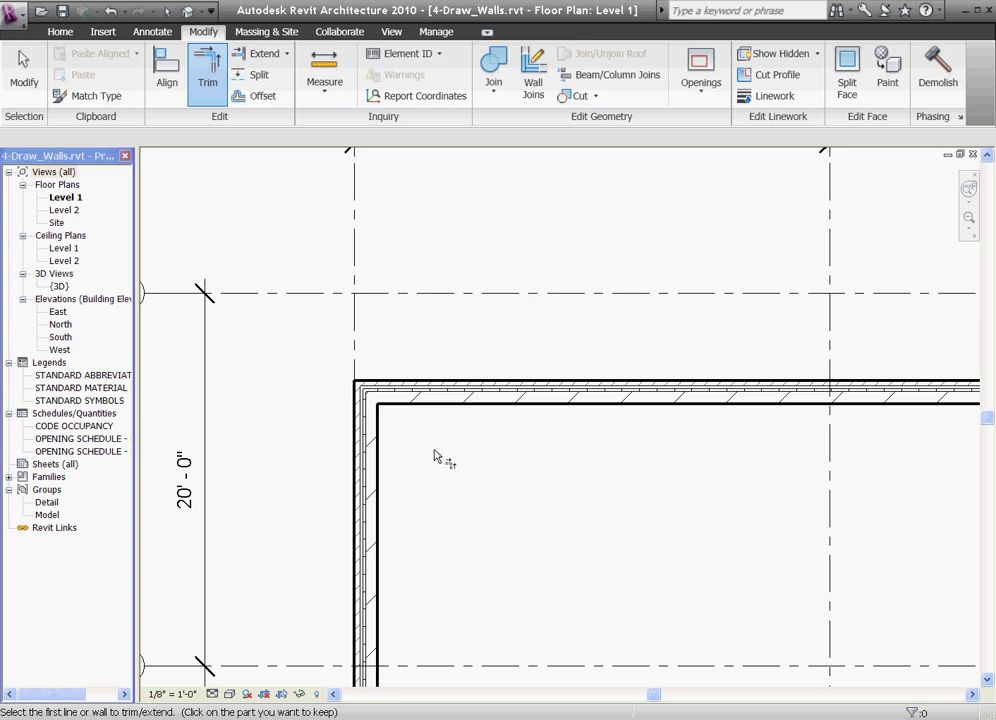
Step: Drag the north wall's end grip back so it rejoins the west wall at the corner
key(Escape)
scroll(382, 389, up, 2)
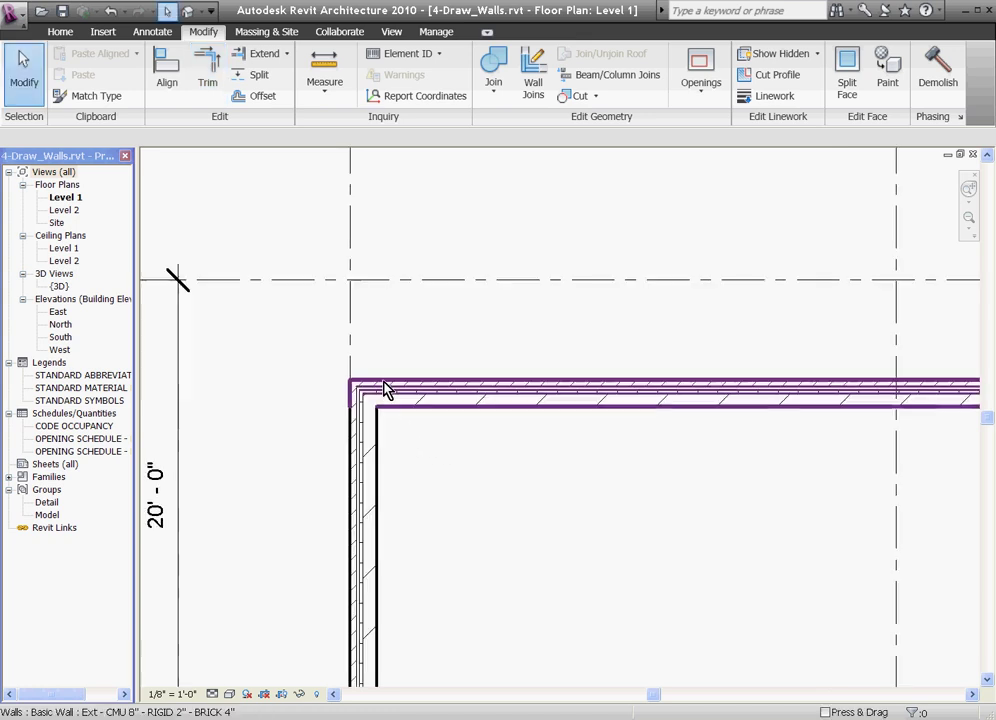
click(448, 405)
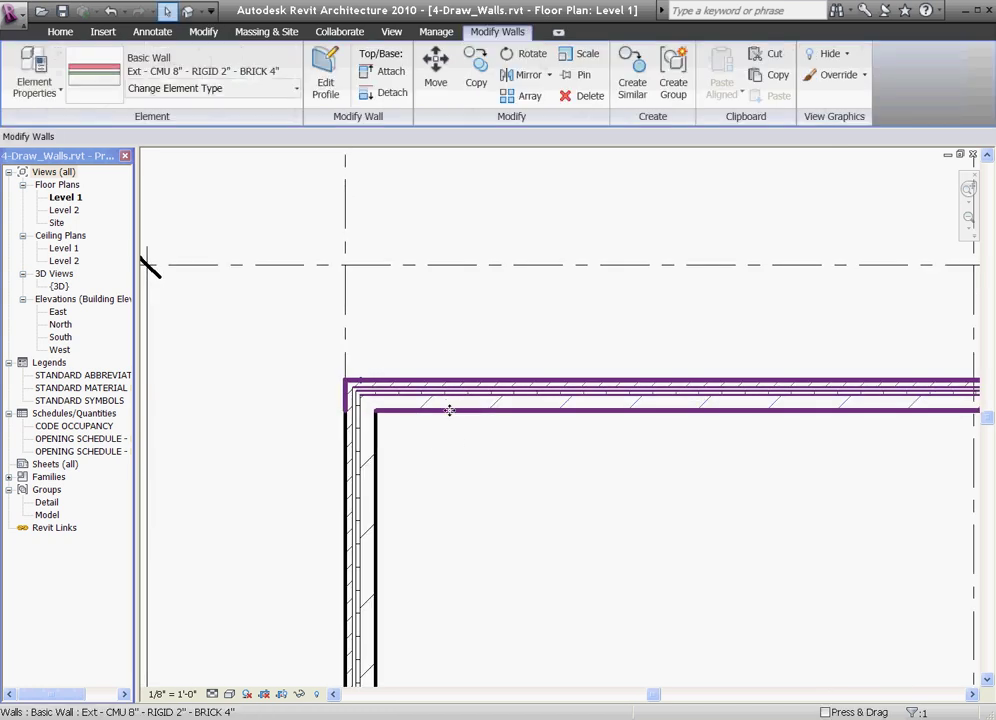
drag(445, 402, 440, 358)
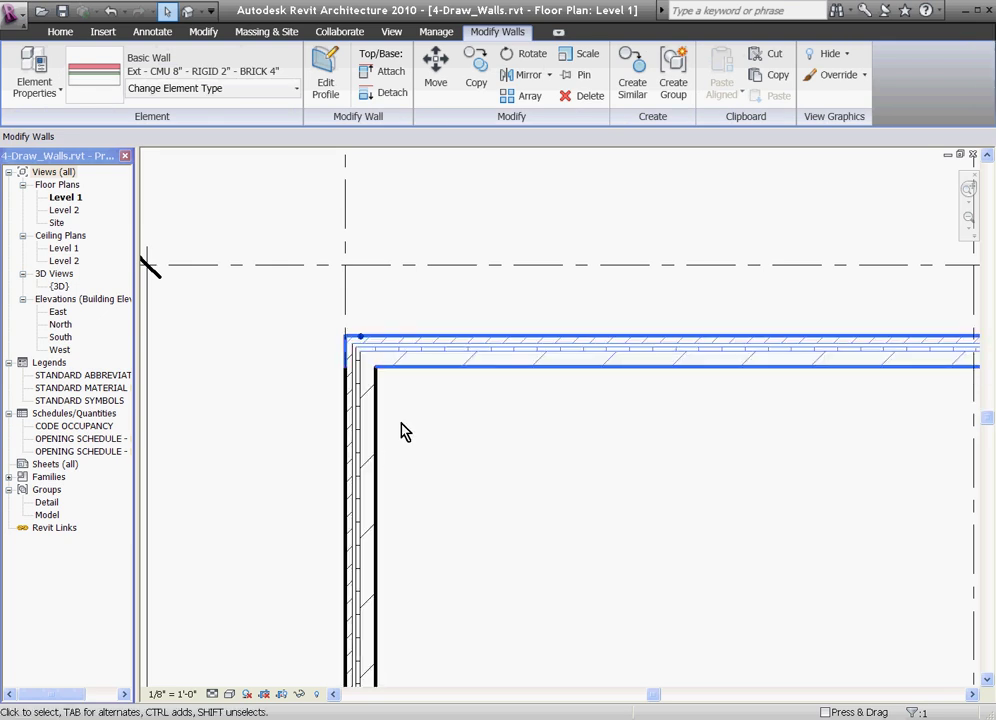
scroll(356, 338, up, 3)
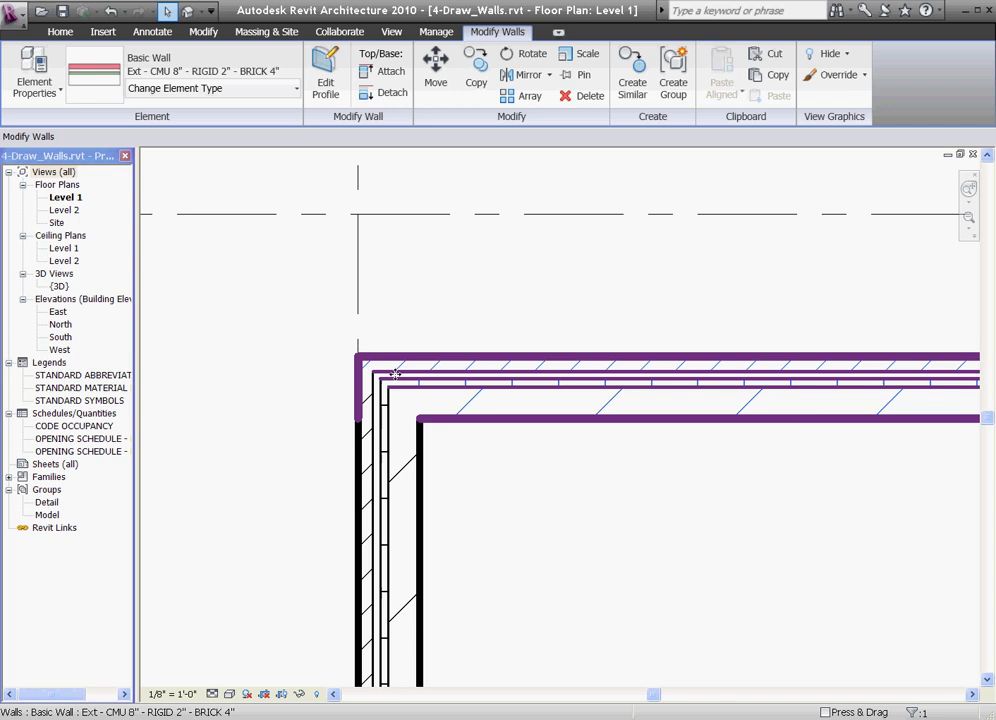
scroll(390, 365, up, 1)
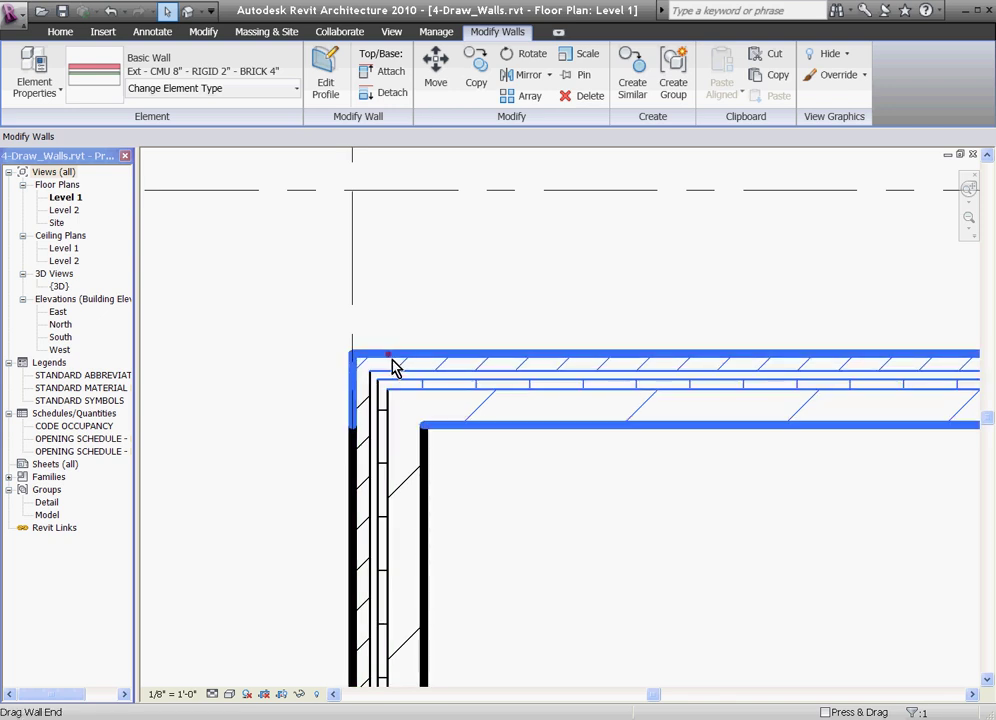
mouse_move(390, 364)
mouse_down()
mouse_move(783, 344)
mouse_move(396, 360)
mouse_up()
scroll(455, 462, down, 2)
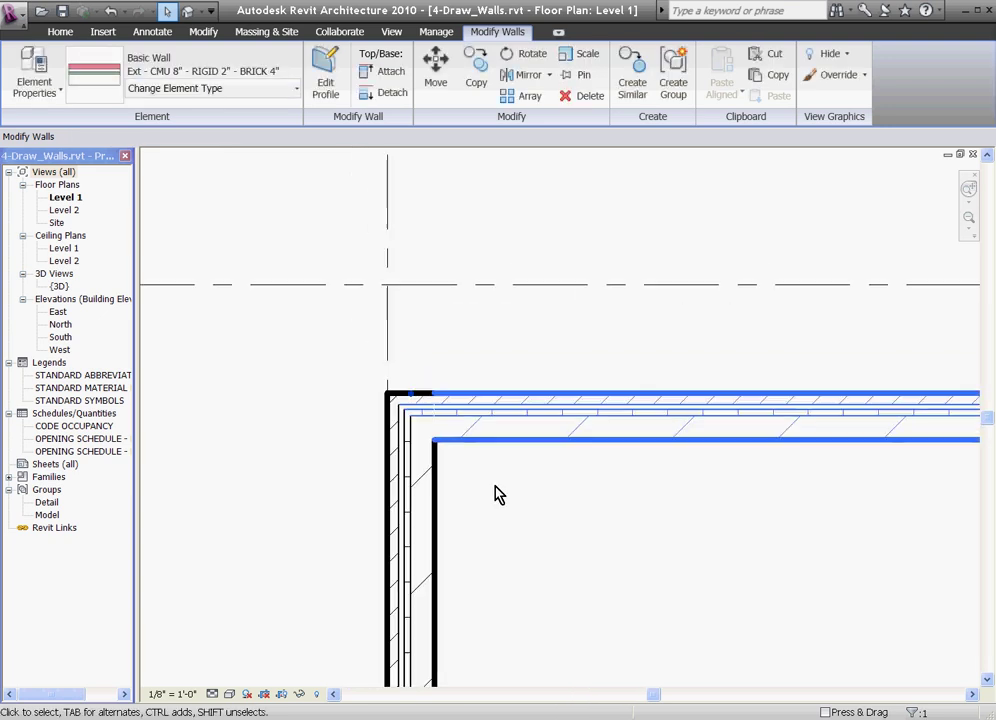
Step: Align the north wall's exterior face to grid line 5 and lock it with the padlock
key(Escape)
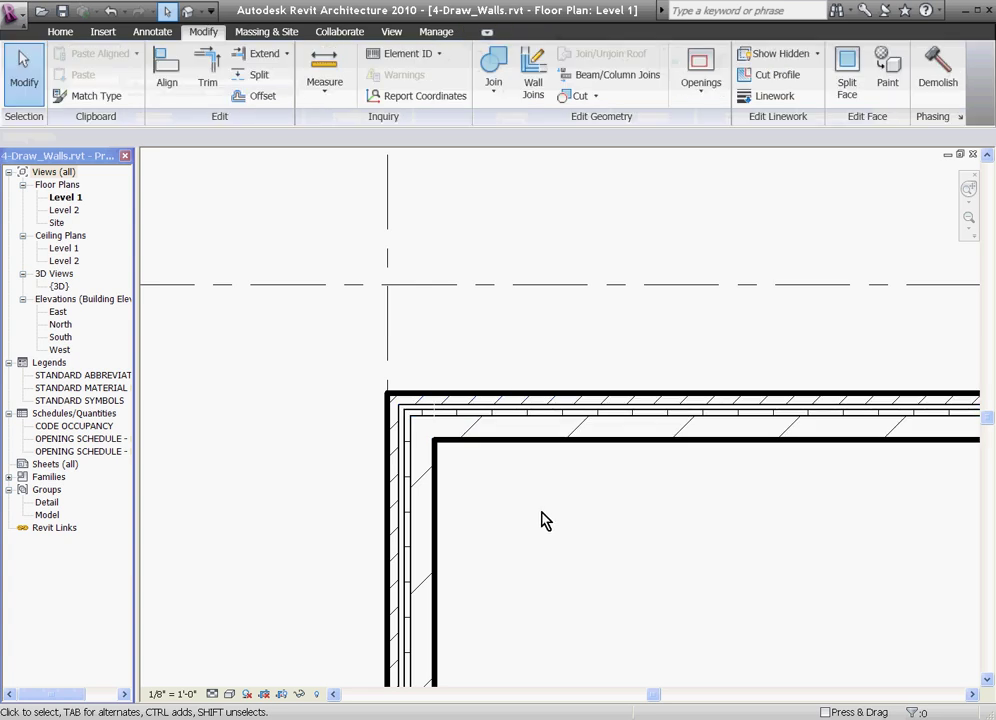
scroll(545, 513, down, 2)
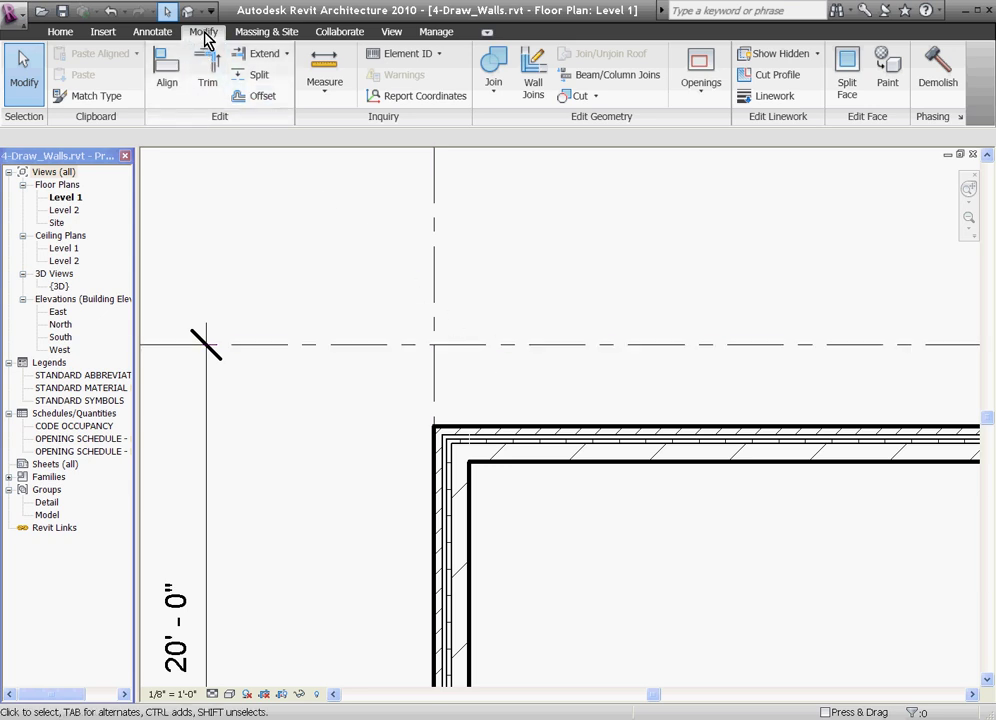
click(178, 66)
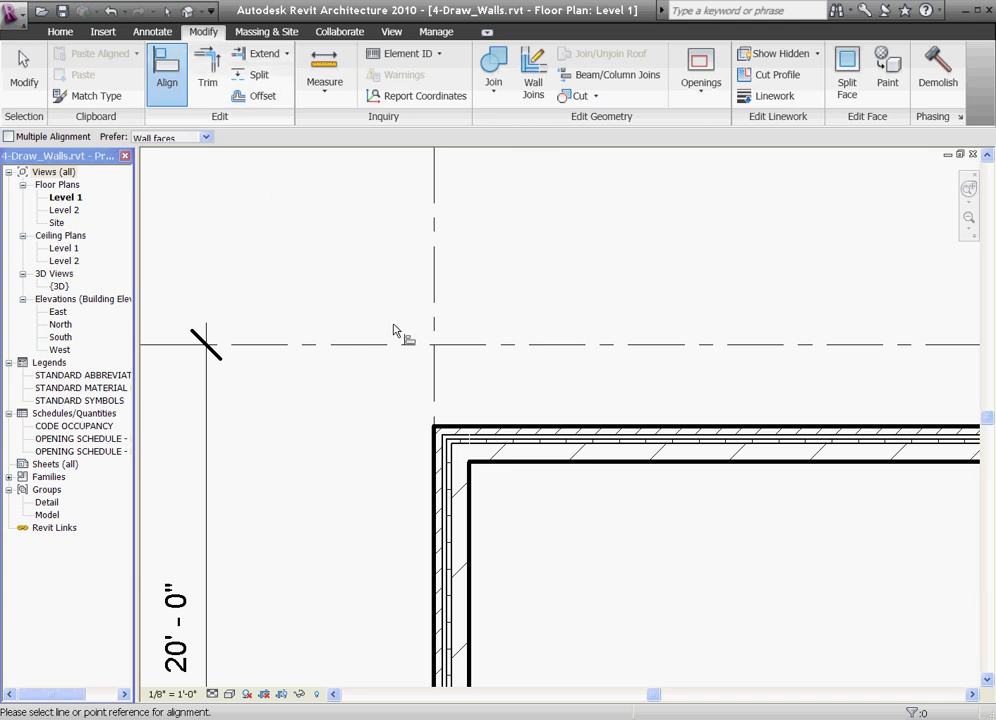
click(484, 344)
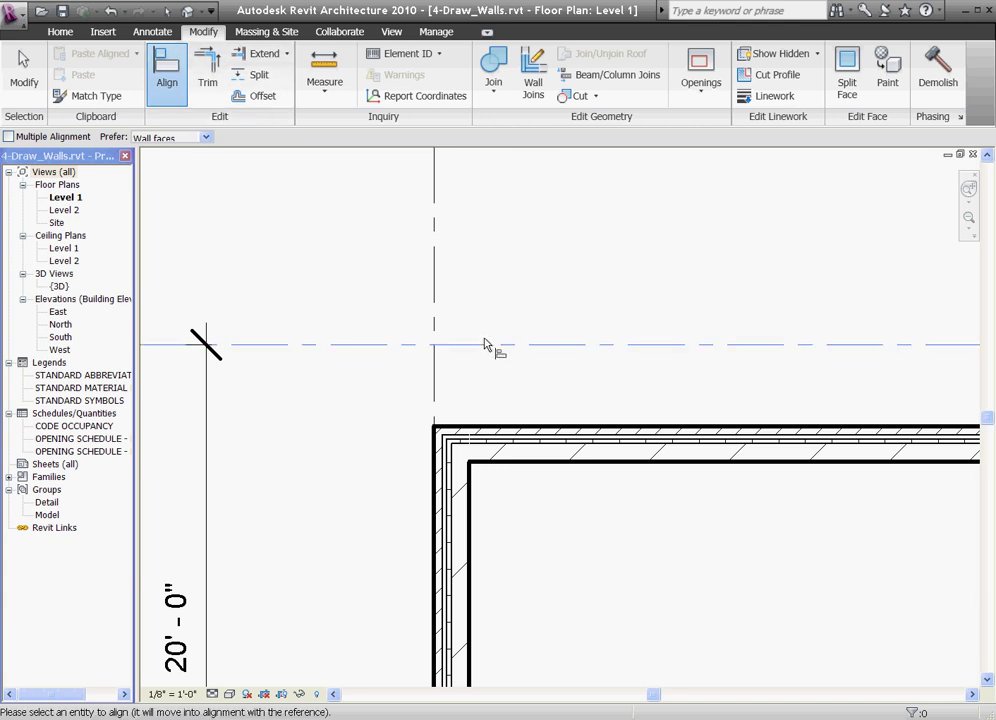
scroll(537, 440, up, 2)
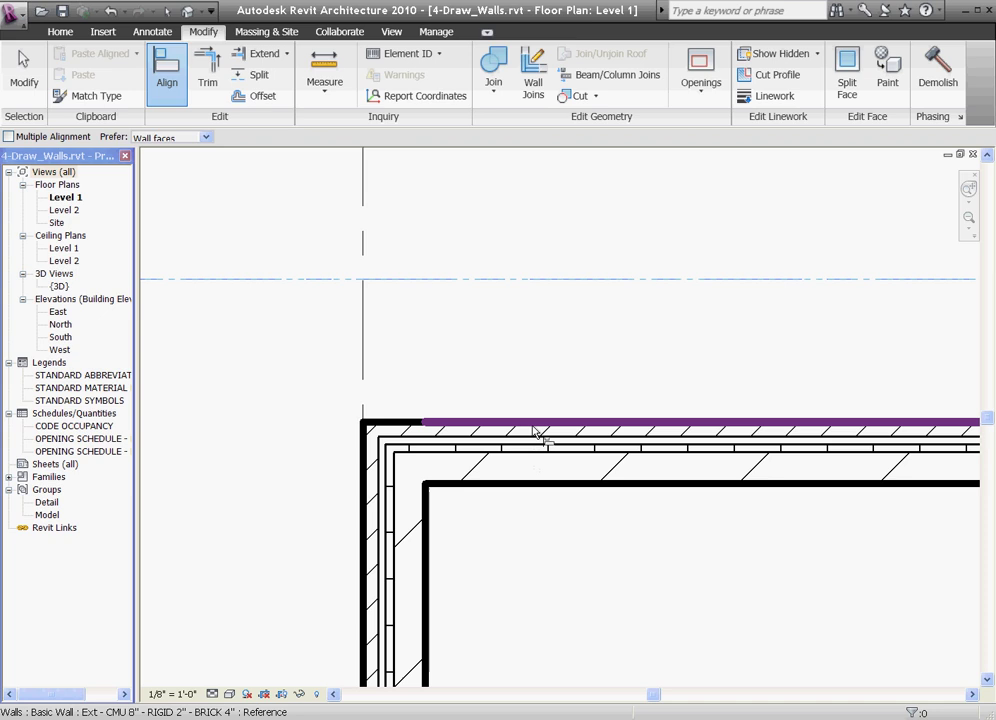
click(538, 452)
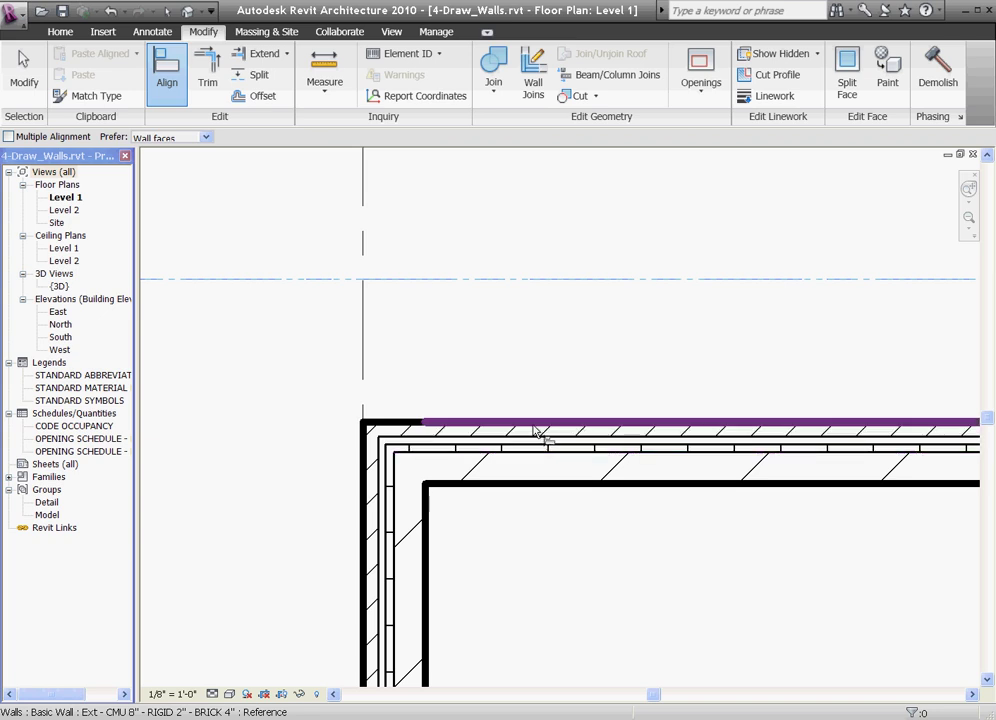
click(535, 430)
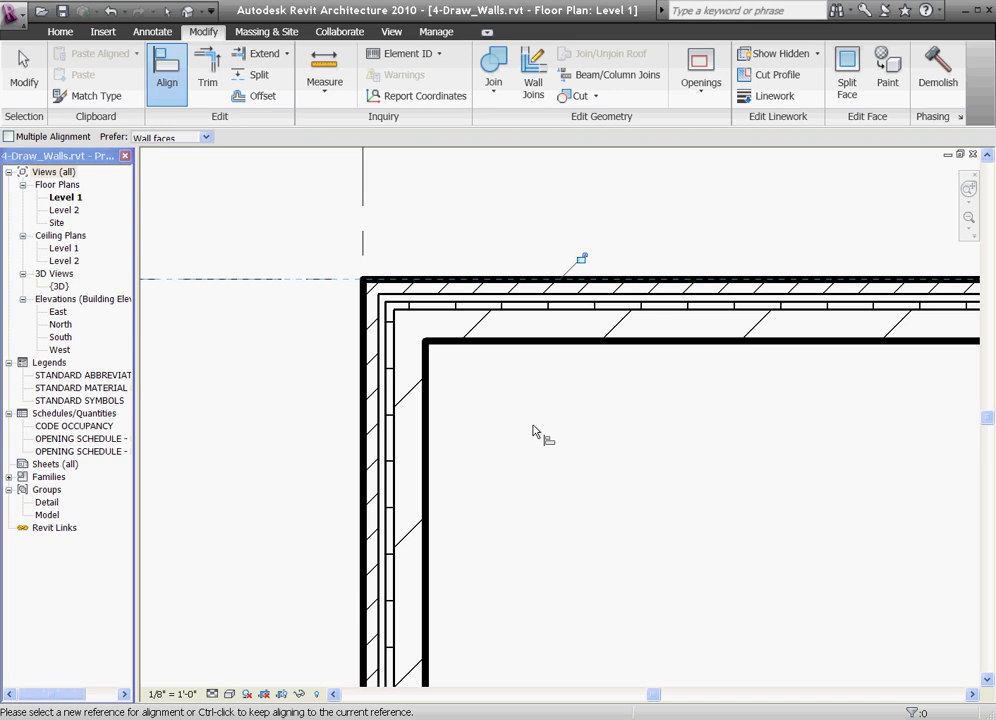
scroll(533, 433, down, 1)
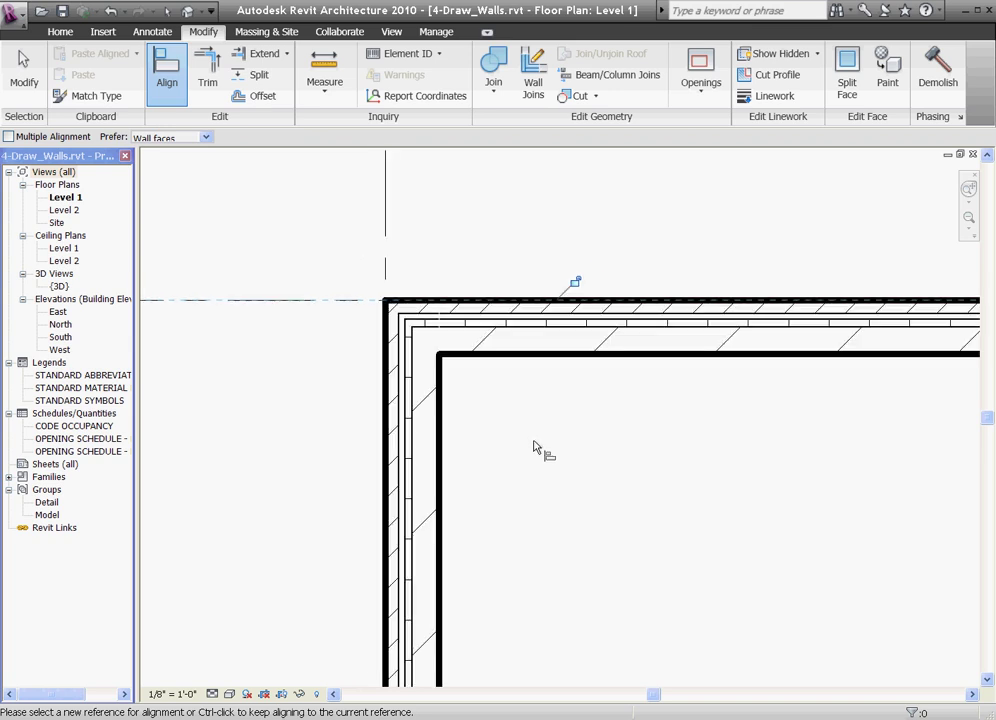
click(576, 283)
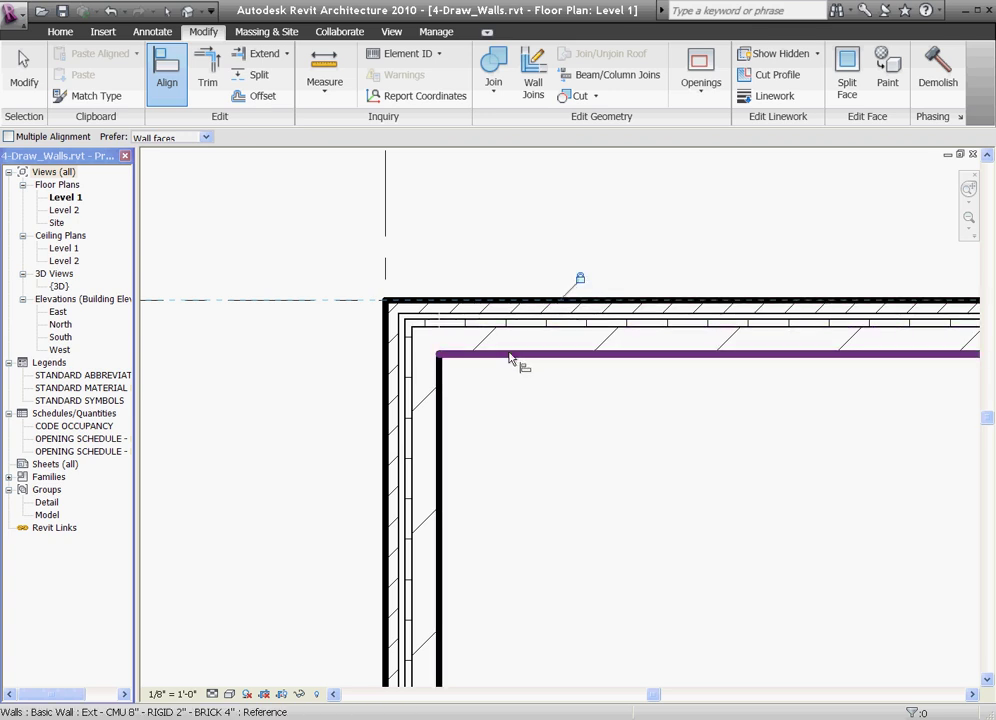
scroll(592, 418, down, 1)
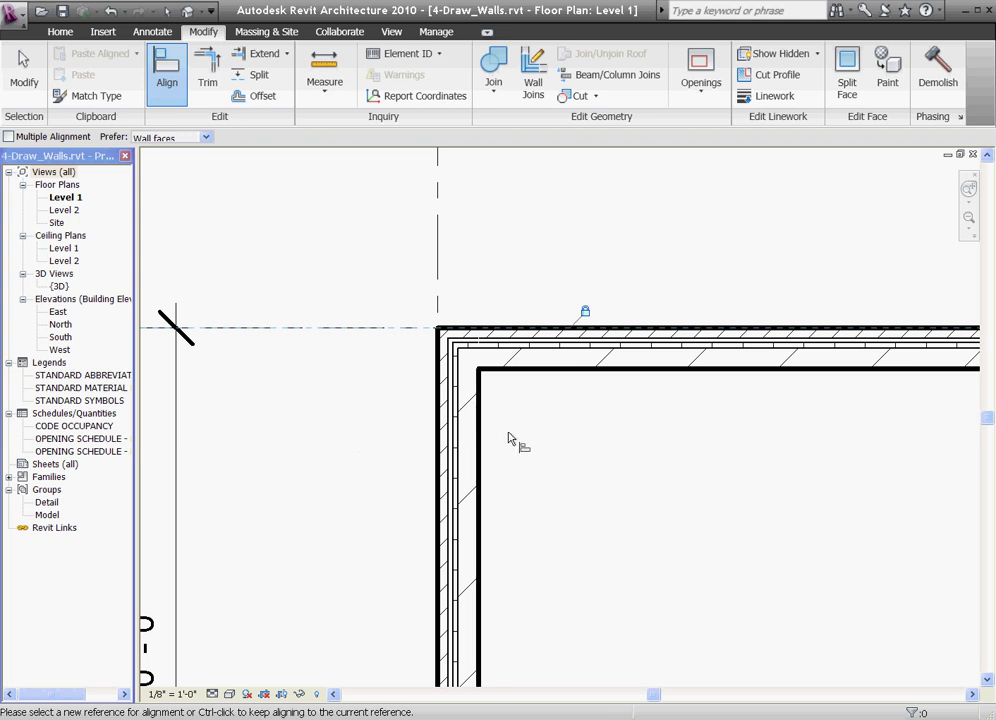
key(Escape)
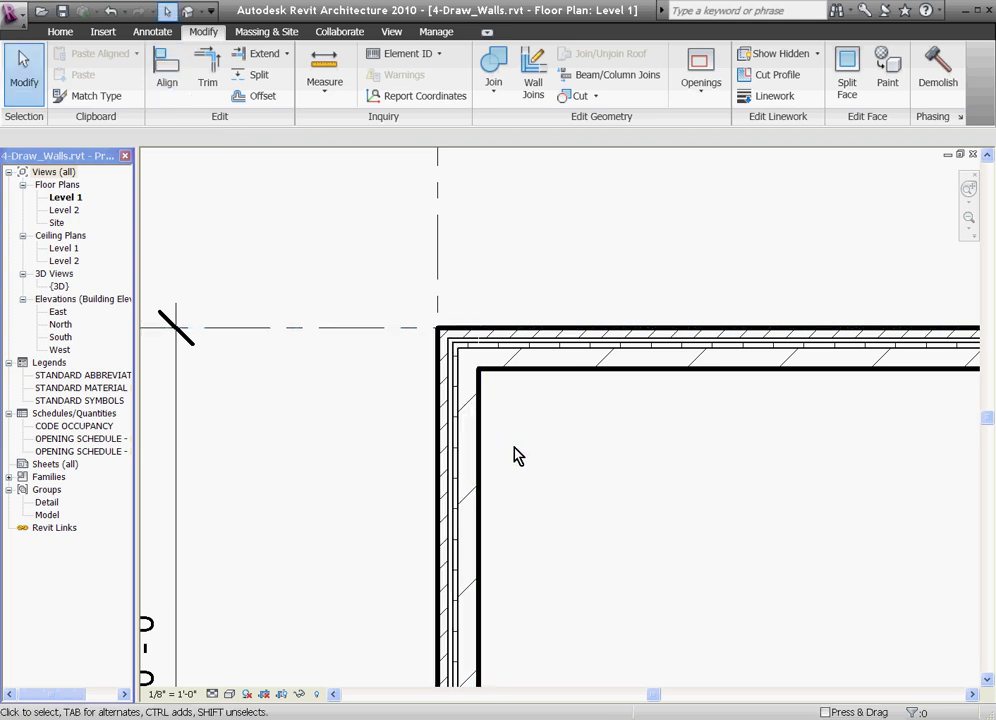
Step: Drag grid line 5 down to 17'-0" from grid 4, carrying the locked north wall along
scroll(516, 456, down, 1)
click(369, 352)
scroll(600, 380, down, 1)
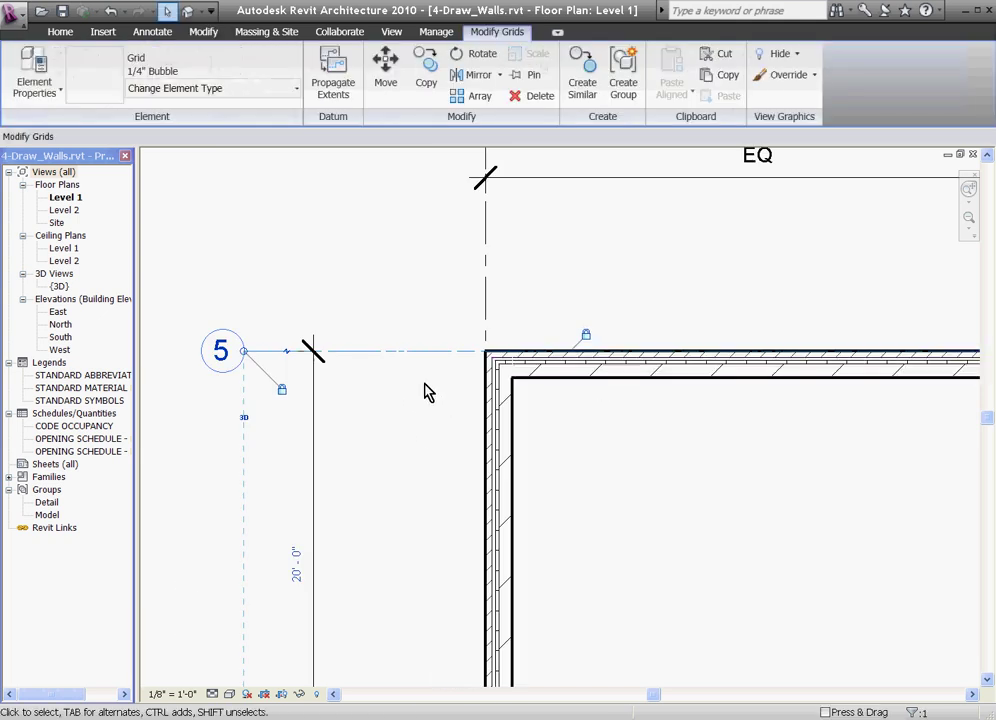
drag(415, 352, 420, 416)
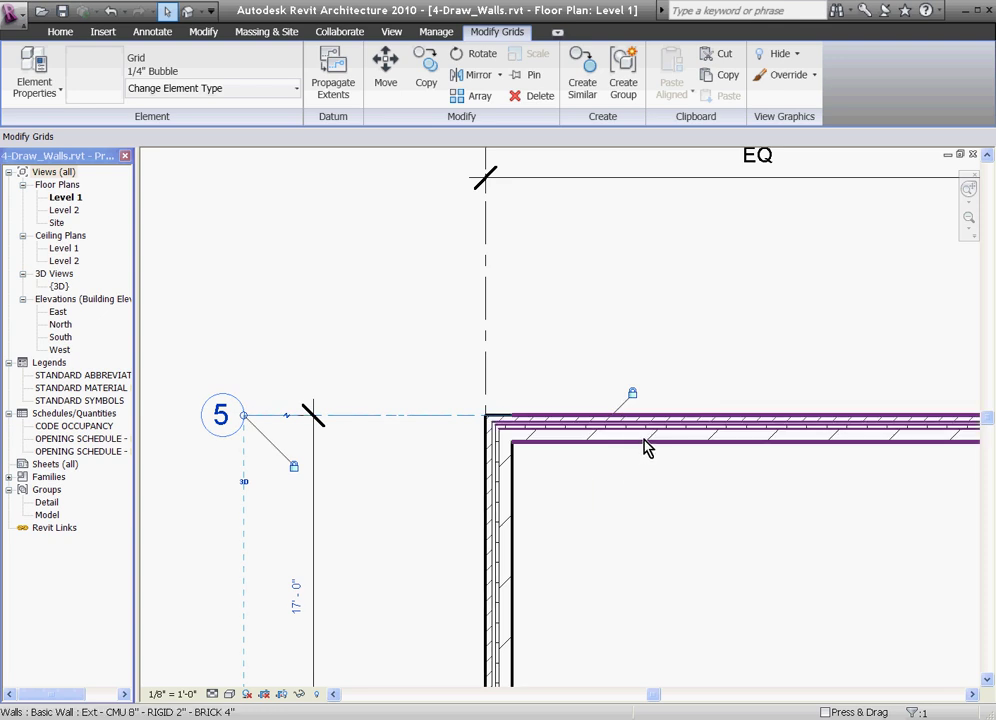
scroll(698, 415, up, 1)
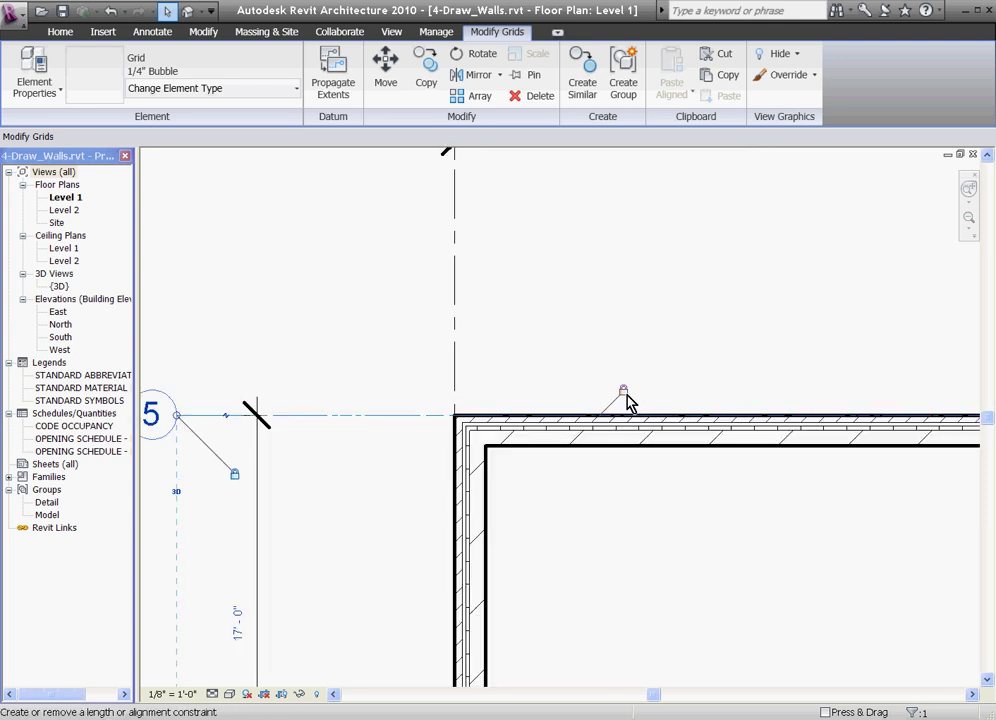
click(623, 391)
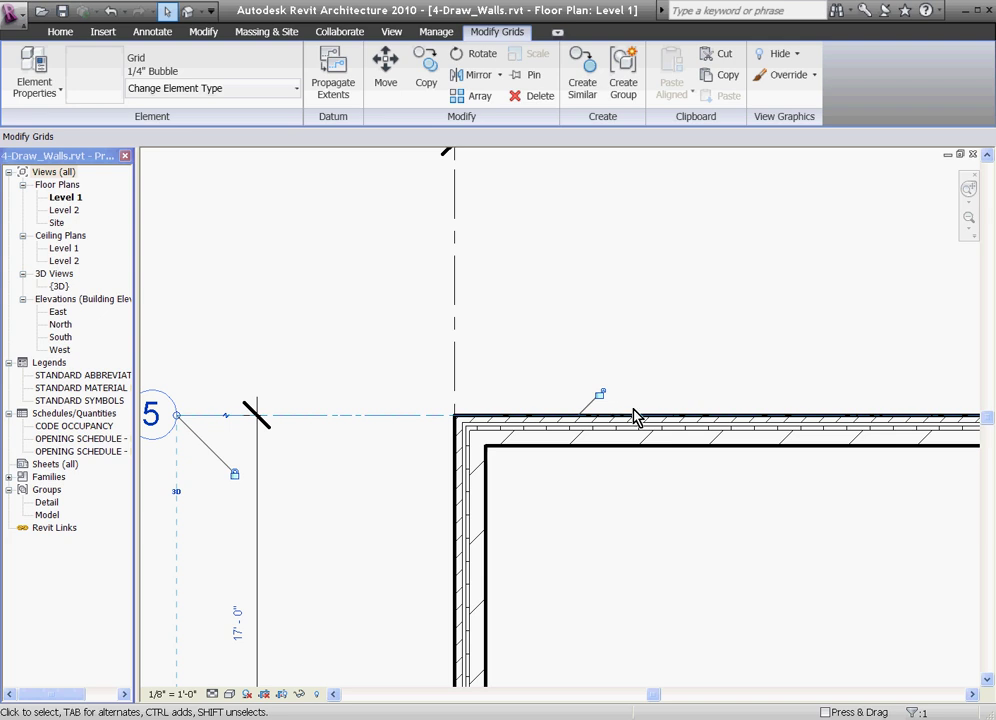
click(618, 480)
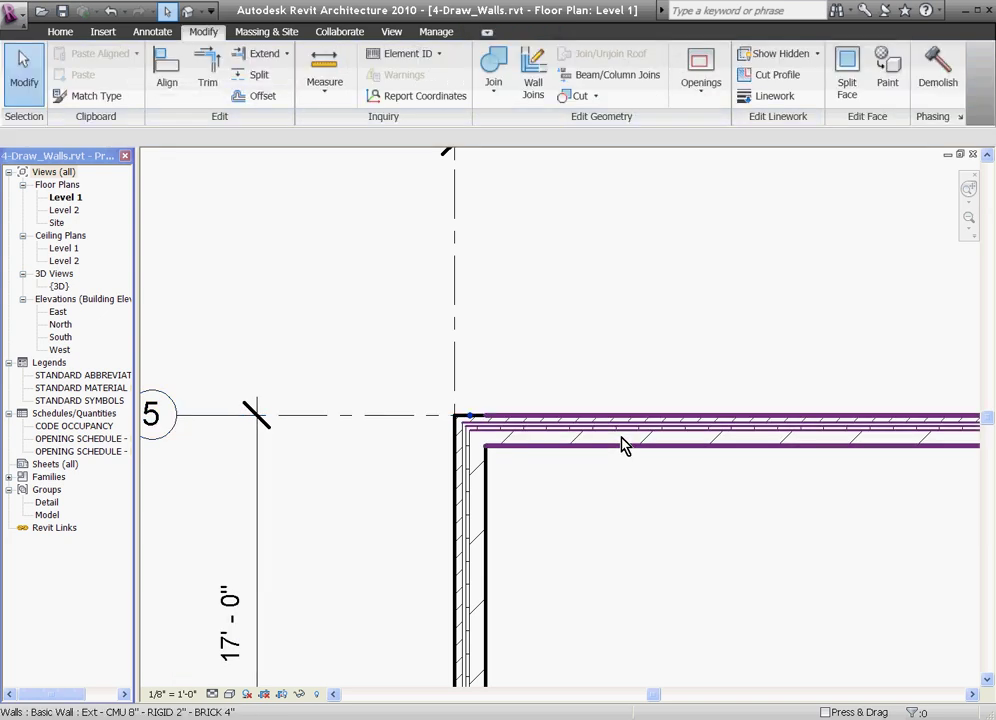
click(622, 446)
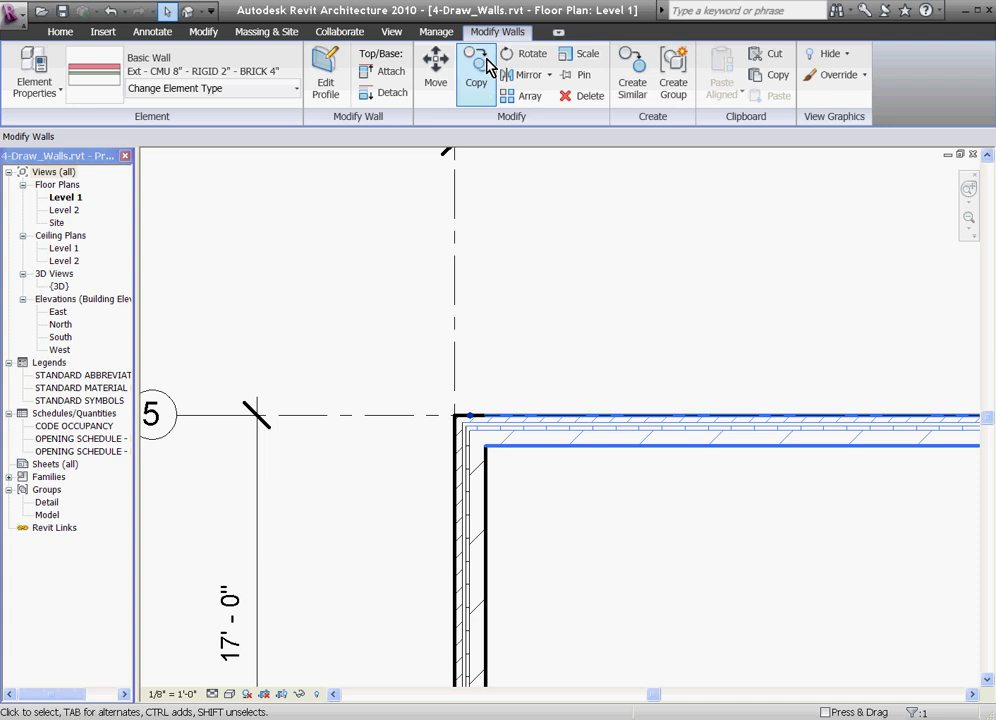
click(572, 74)
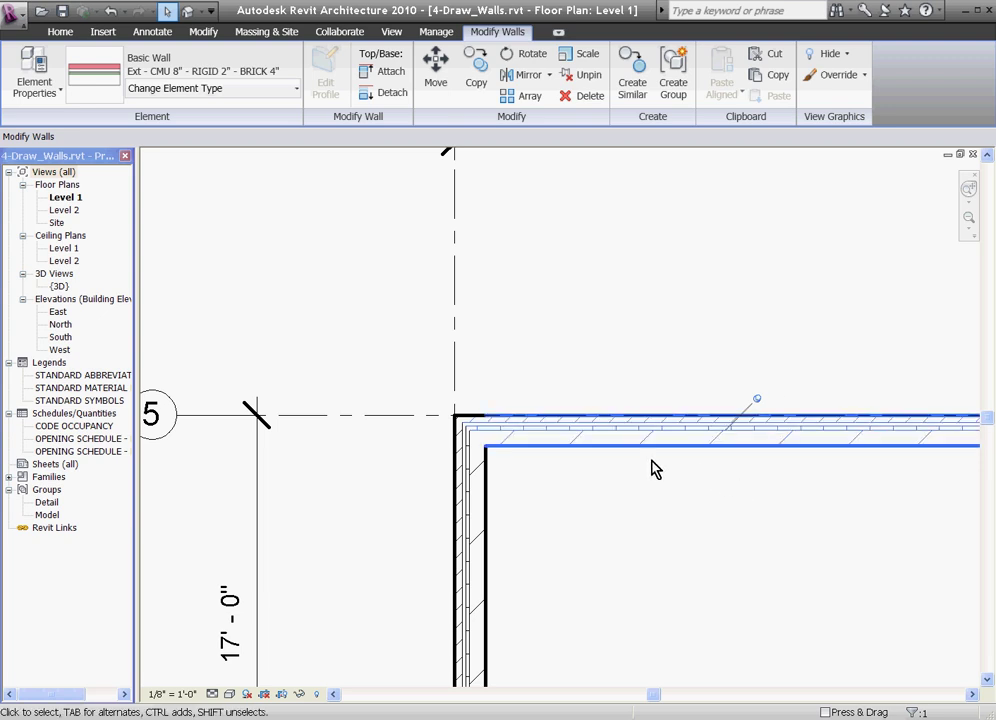
key(Escape)
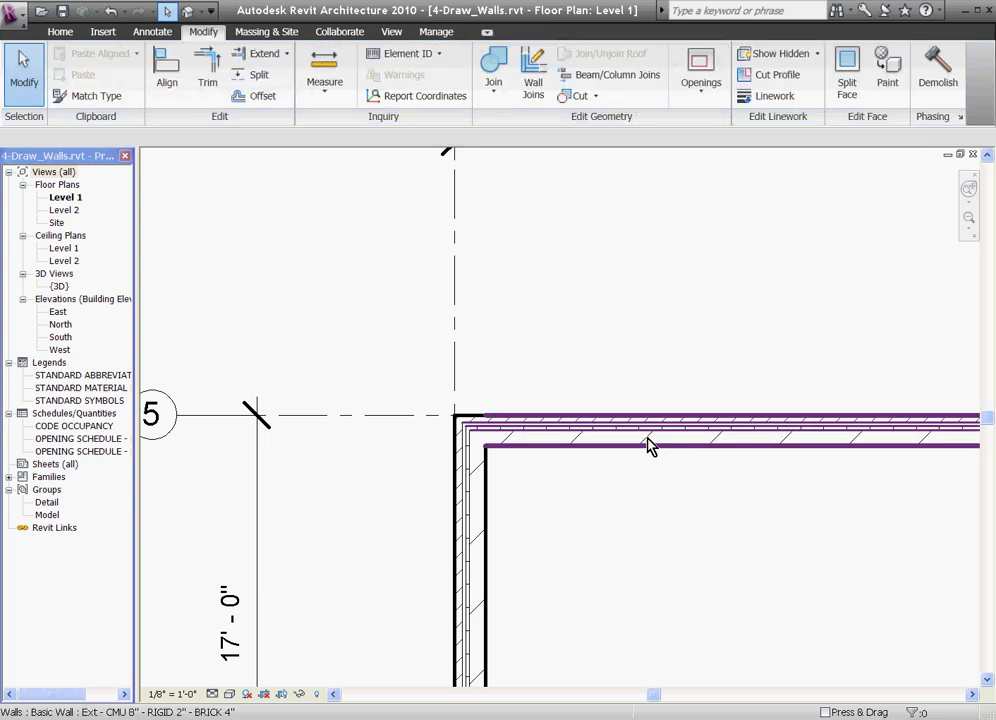
click(648, 446)
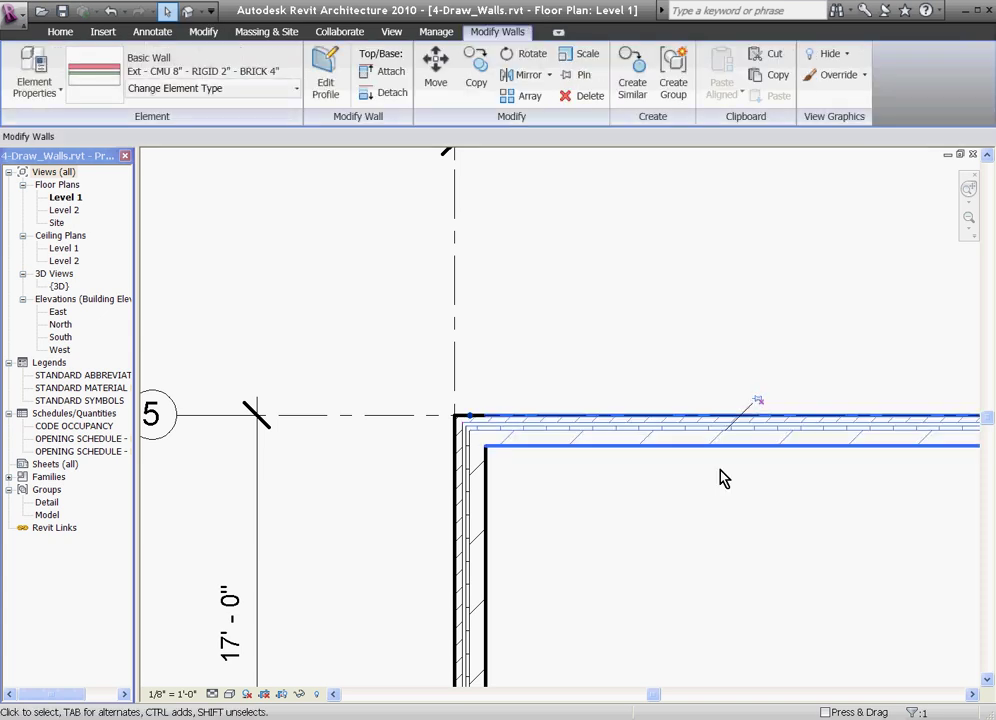
Step: Delete the straight south wall along grid 1
key(Escape)
scroll(387, 254, down, 8)
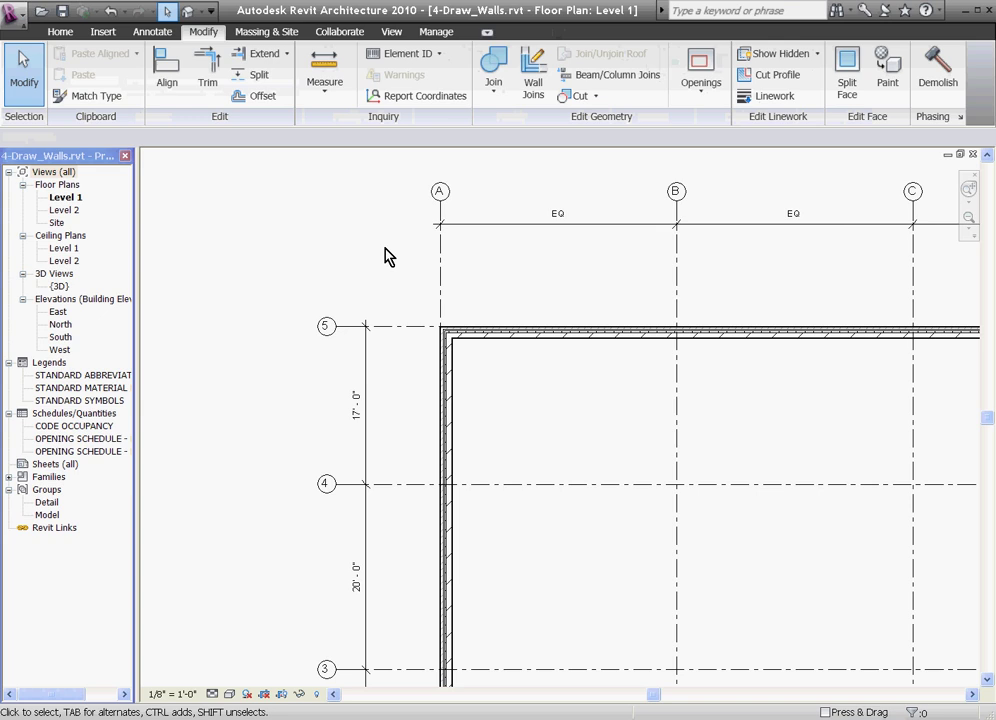
scroll(696, 625, up, 3)
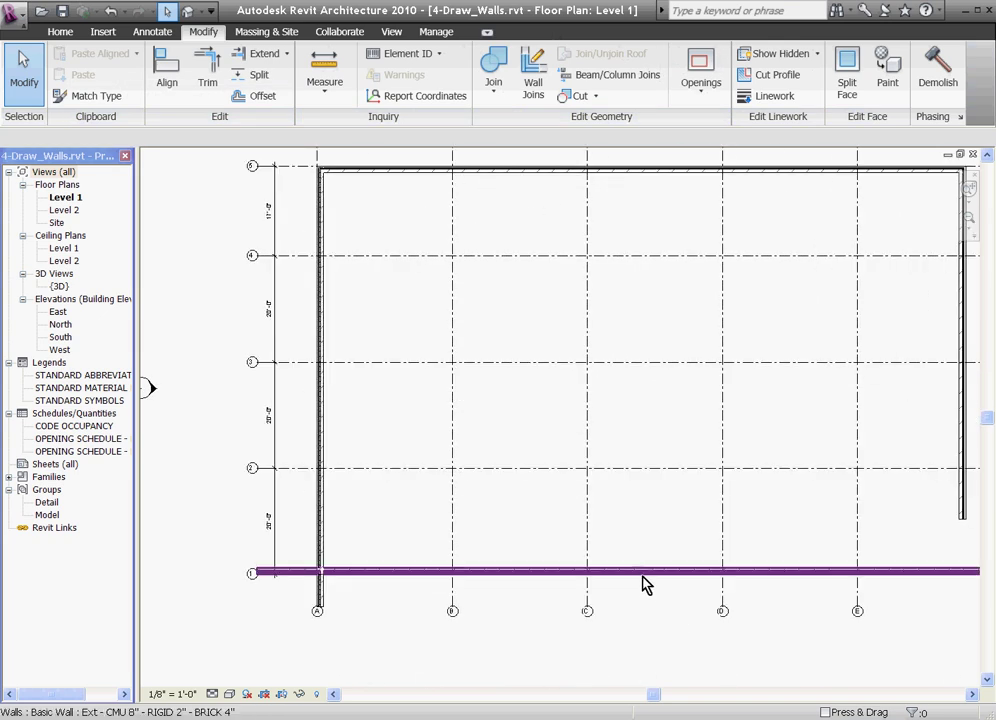
click(646, 578)
key(Delete)
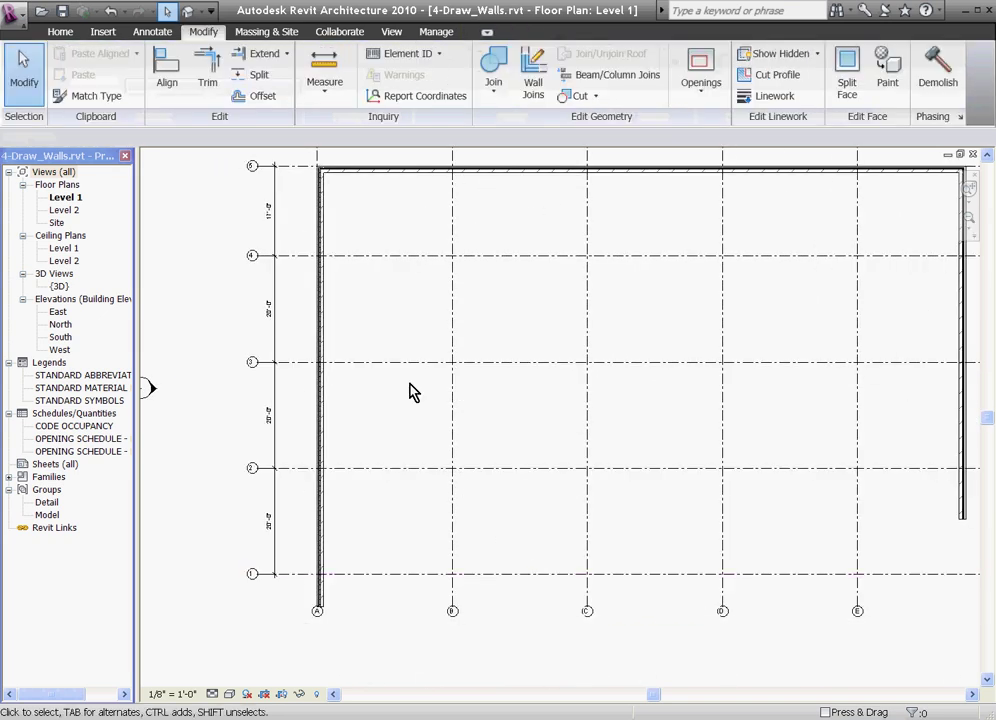
Step: Draw a Start-End-Radius arc wall from A/1 to the east end of grid 1, bowing south
click(61, 32)
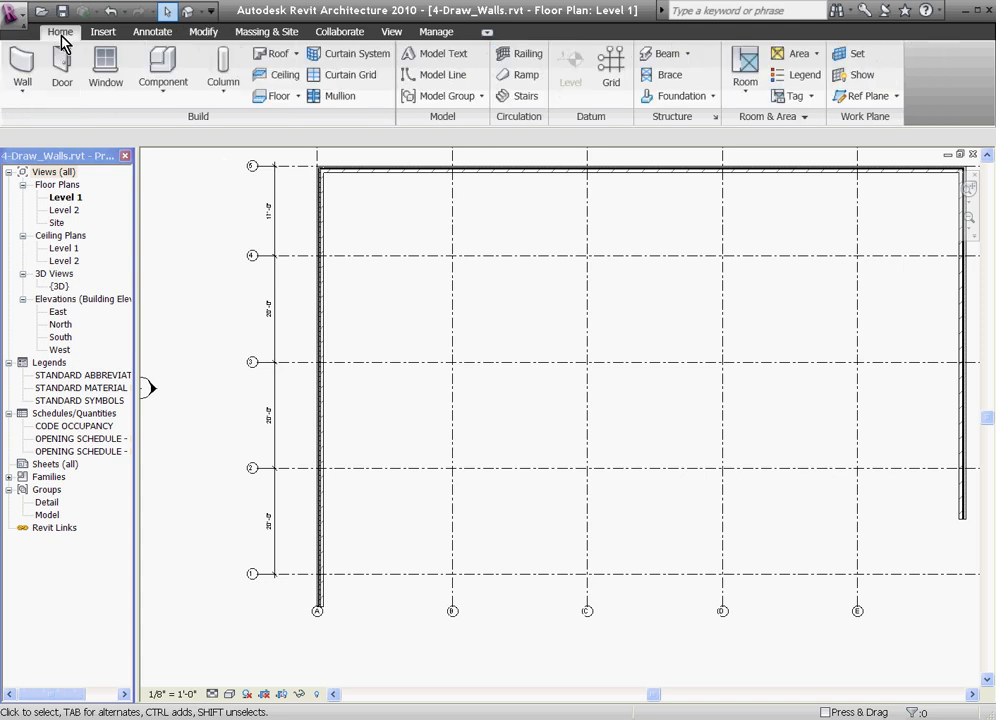
click(30, 88)
click(33, 135)
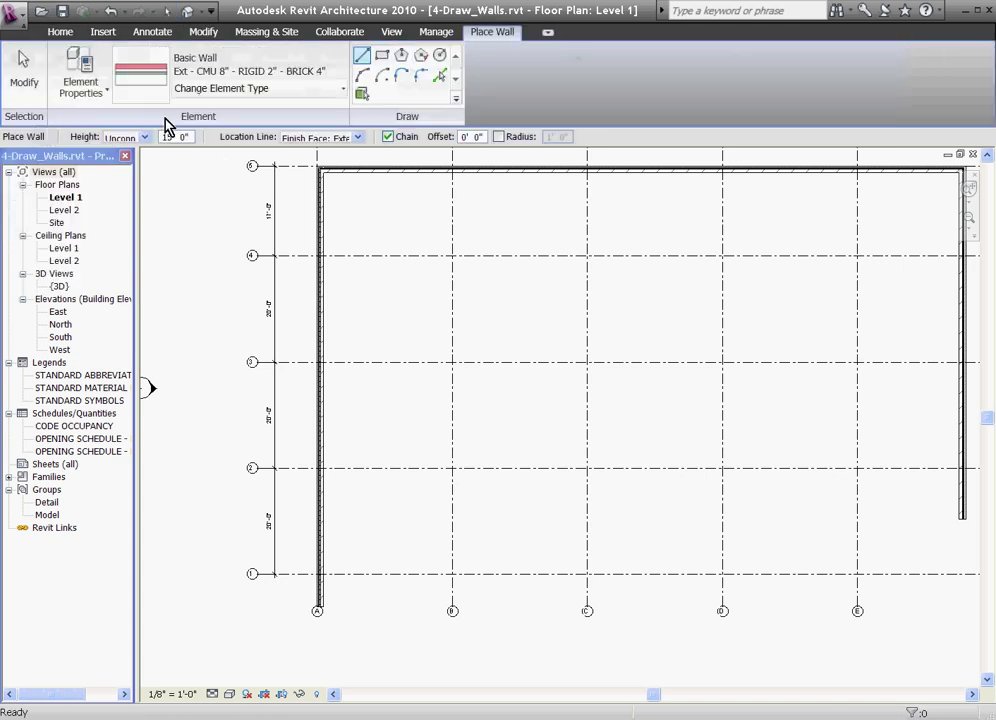
click(364, 76)
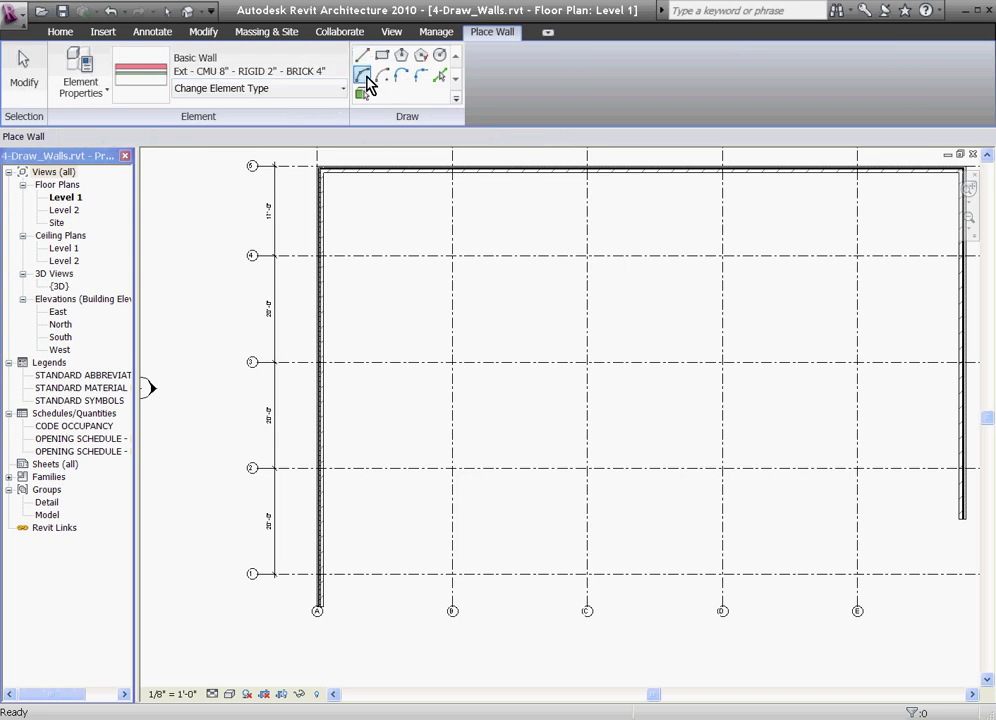
scroll(322, 575, up, 2)
scroll(325, 572, up, 2)
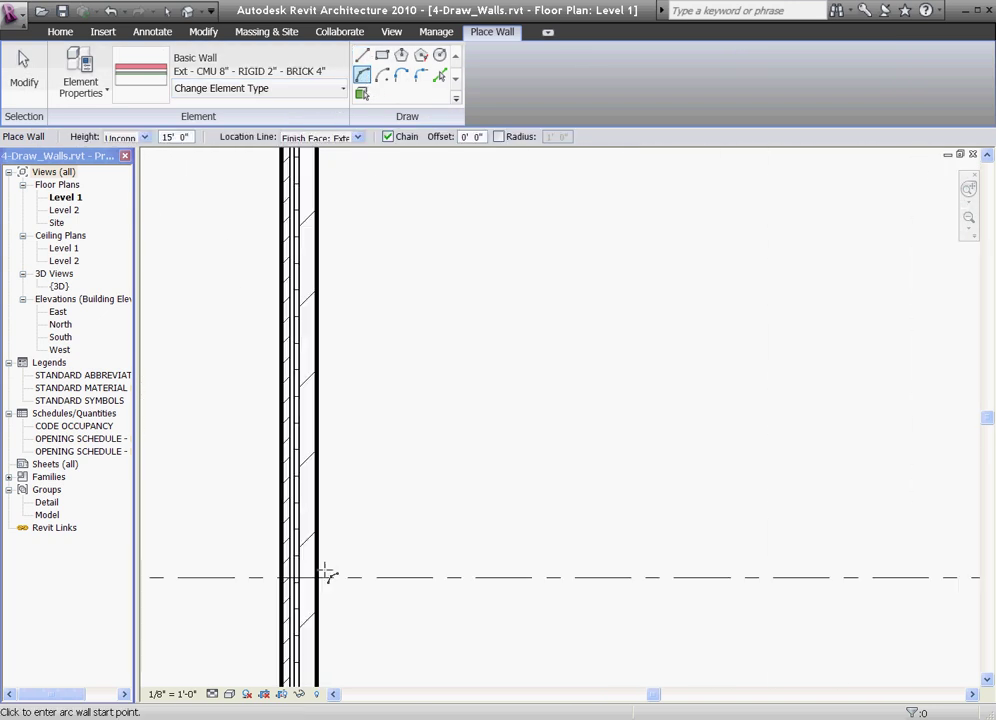
click(322, 577)
scroll(322, 575, down, 4)
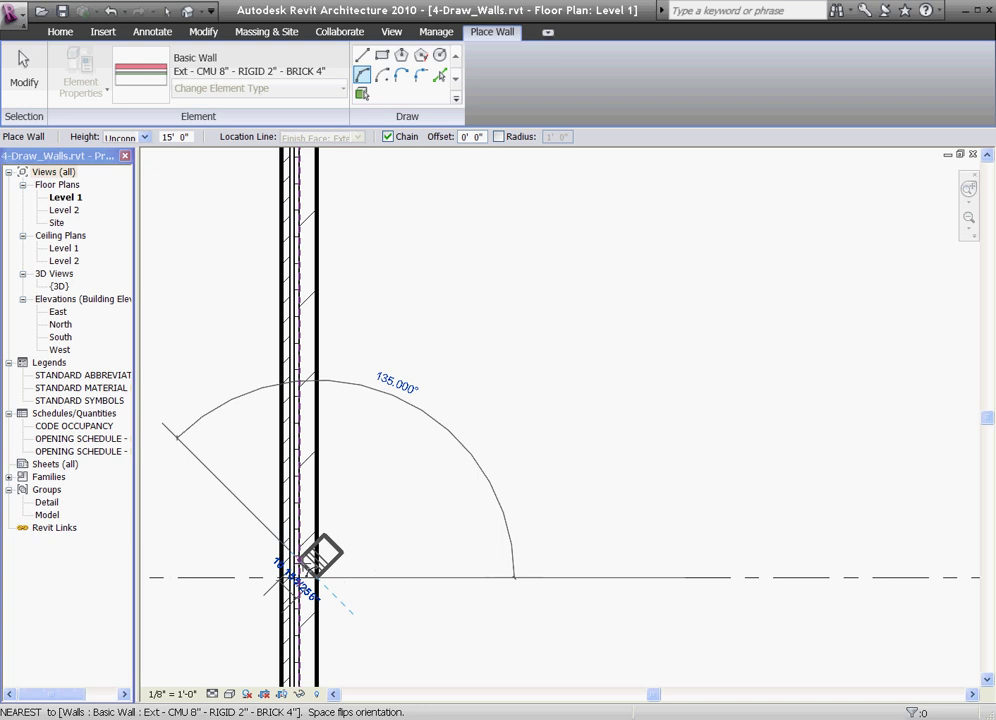
scroll(333, 568, down, 2)
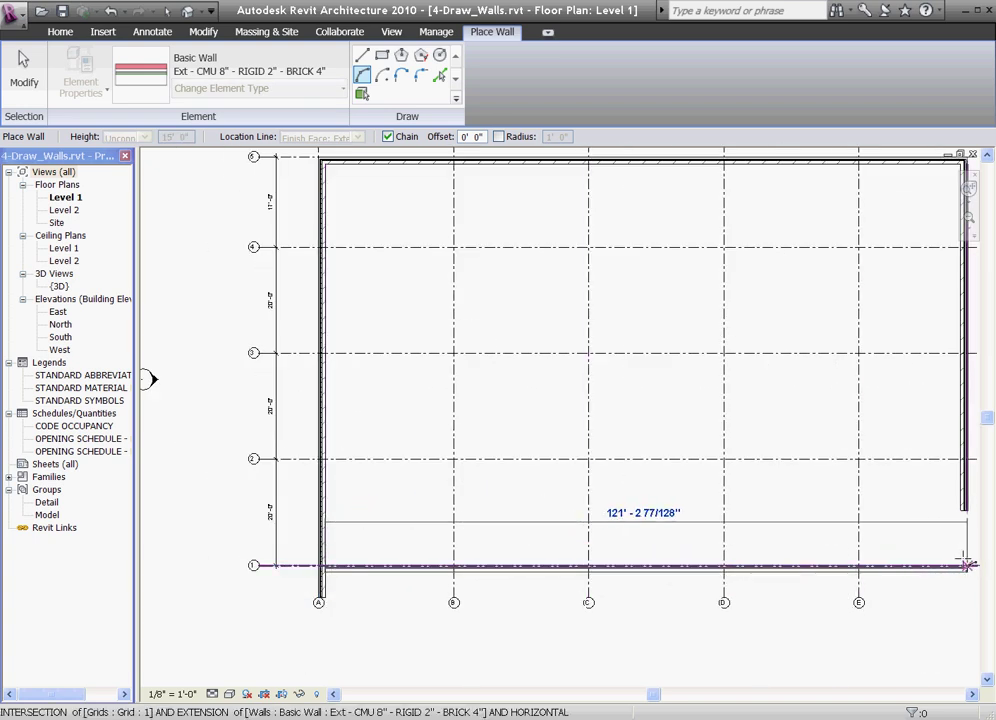
click(966, 566)
scroll(700, 600, up, 3)
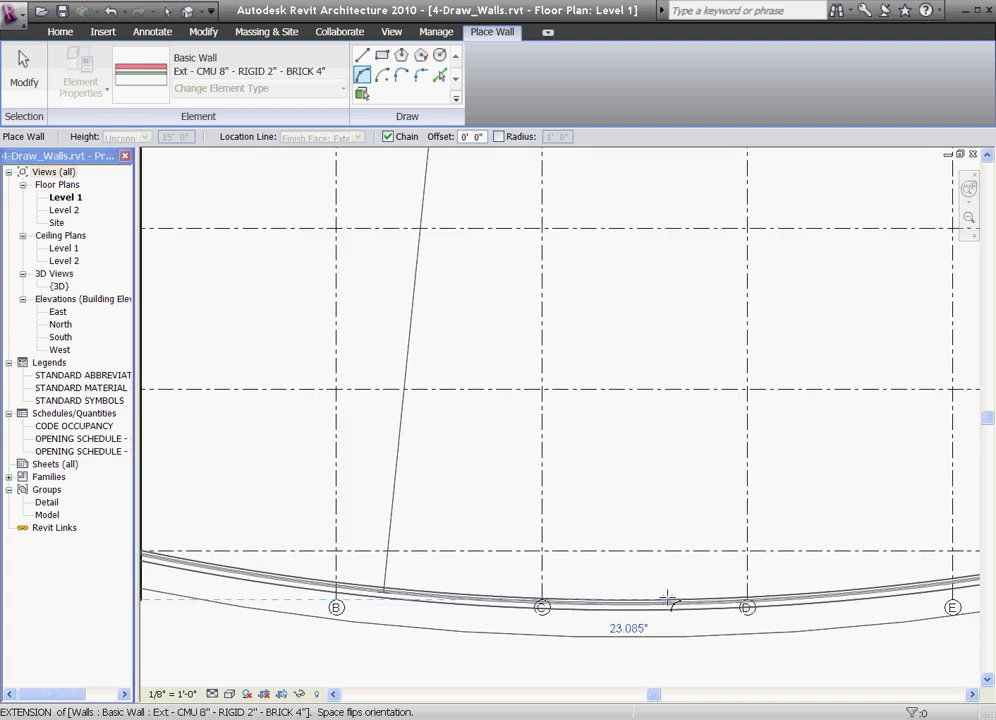
click(655, 592)
scroll(497, 537, down, 2)
scroll(497, 537, down, 1)
key(Escape)
key(Escape)
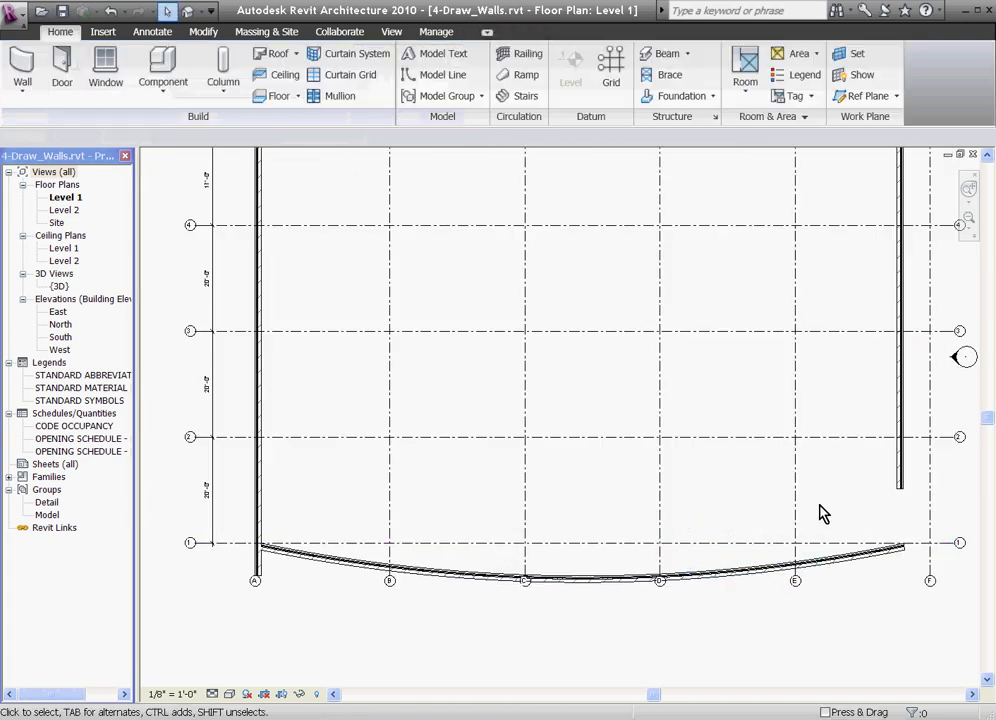
Step: Trim the east wall so it extends down to meet the curved wall
click(203, 32)
click(208, 85)
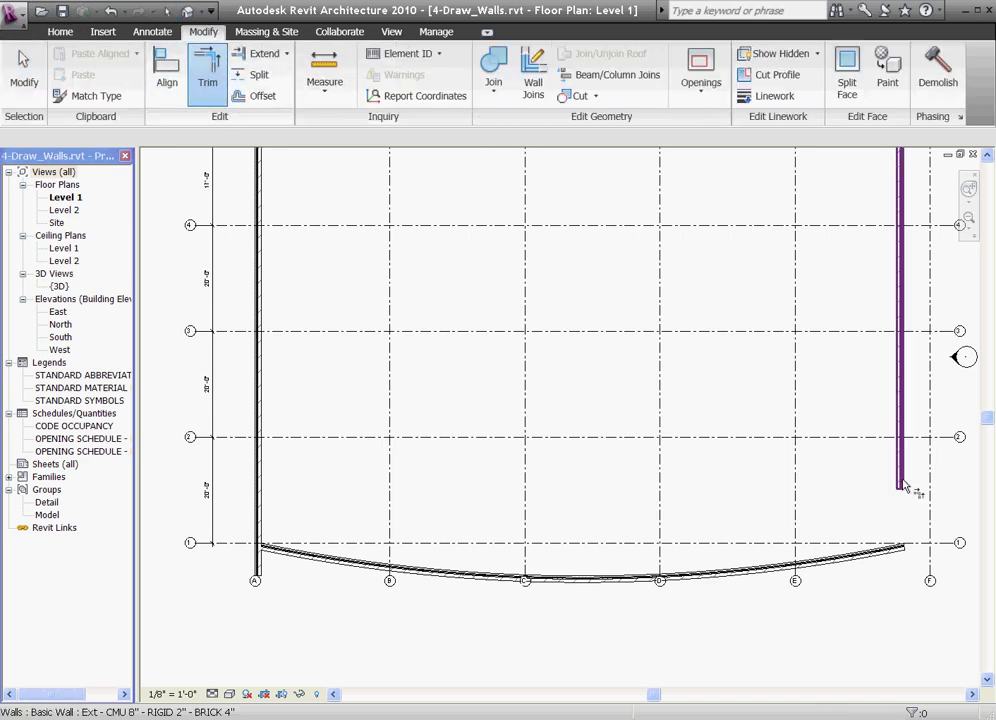
click(901, 478)
click(845, 555)
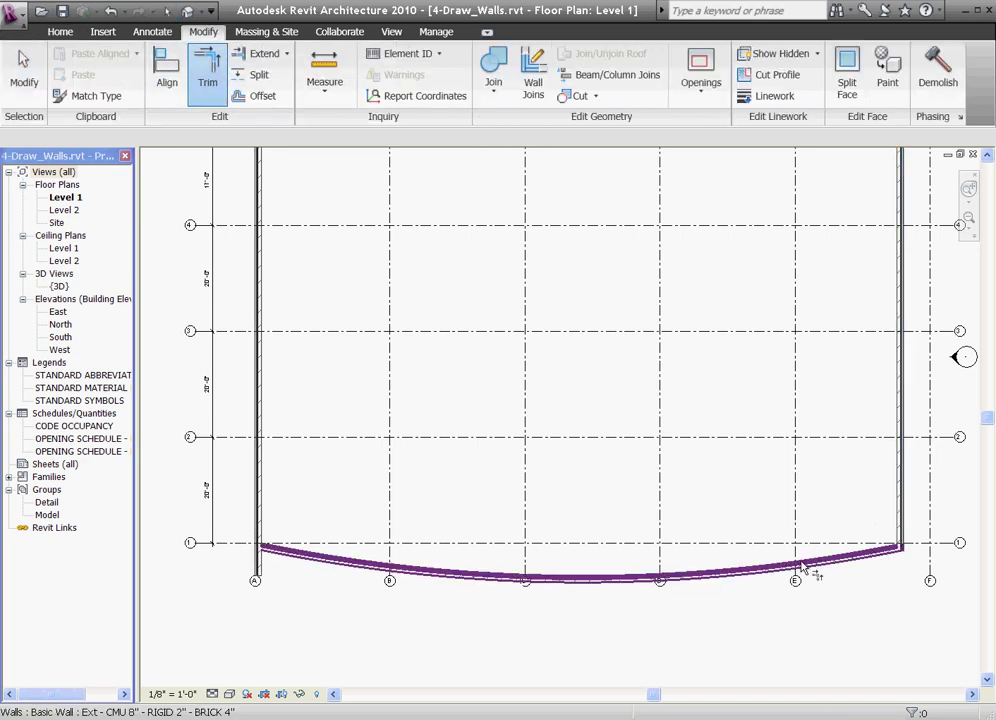
key(Escape)
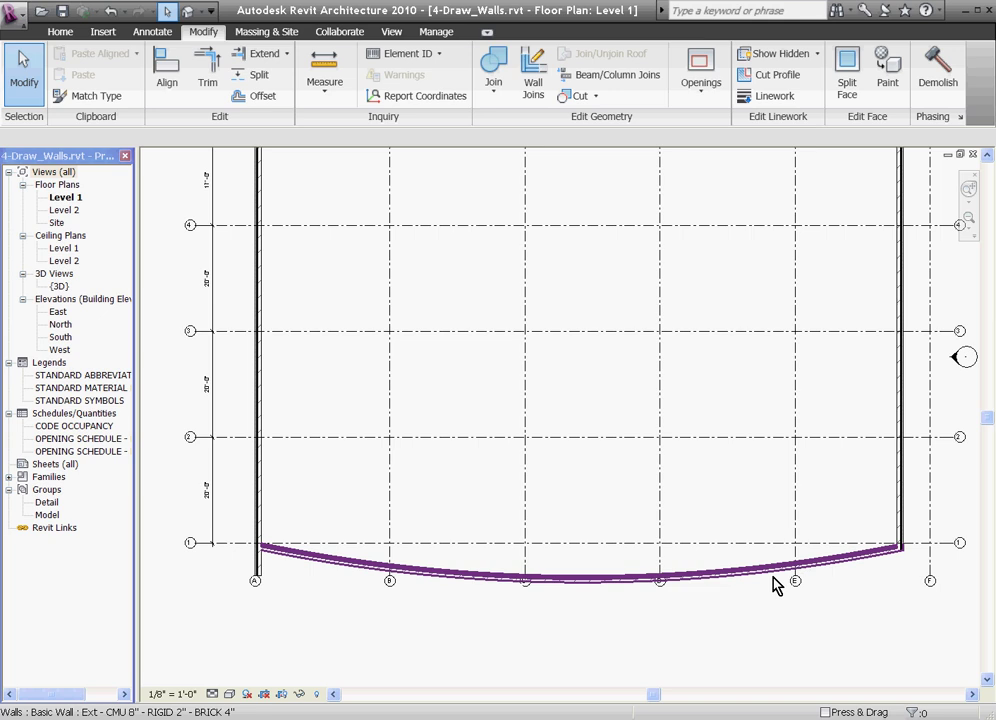
Step: Change the curved south wall's type to Curtain Wall: Storefront
click(583, 589)
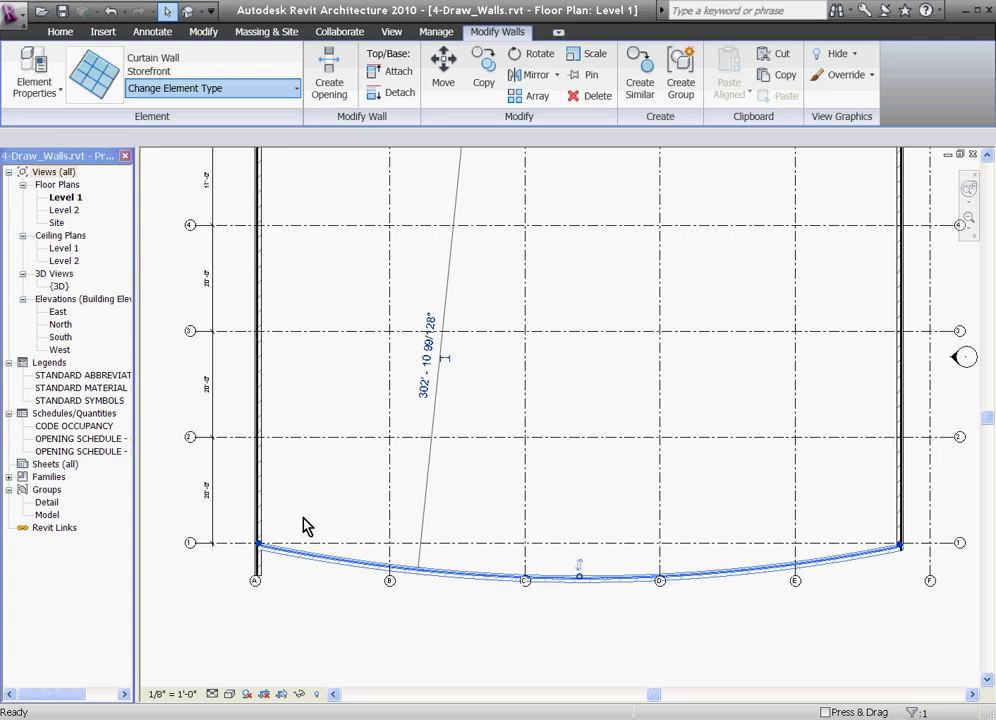
click(578, 500)
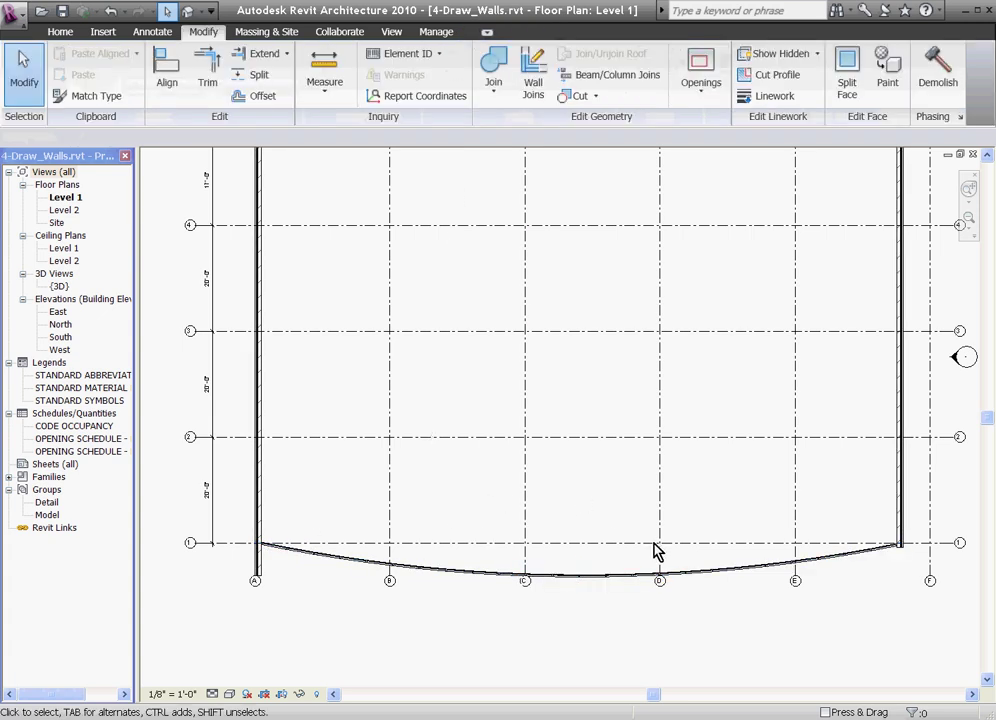
scroll(655, 550, down, 2)
Step: Split the north wall at a point about 15'-0" from the east wall
scroll(800, 195, up, 4)
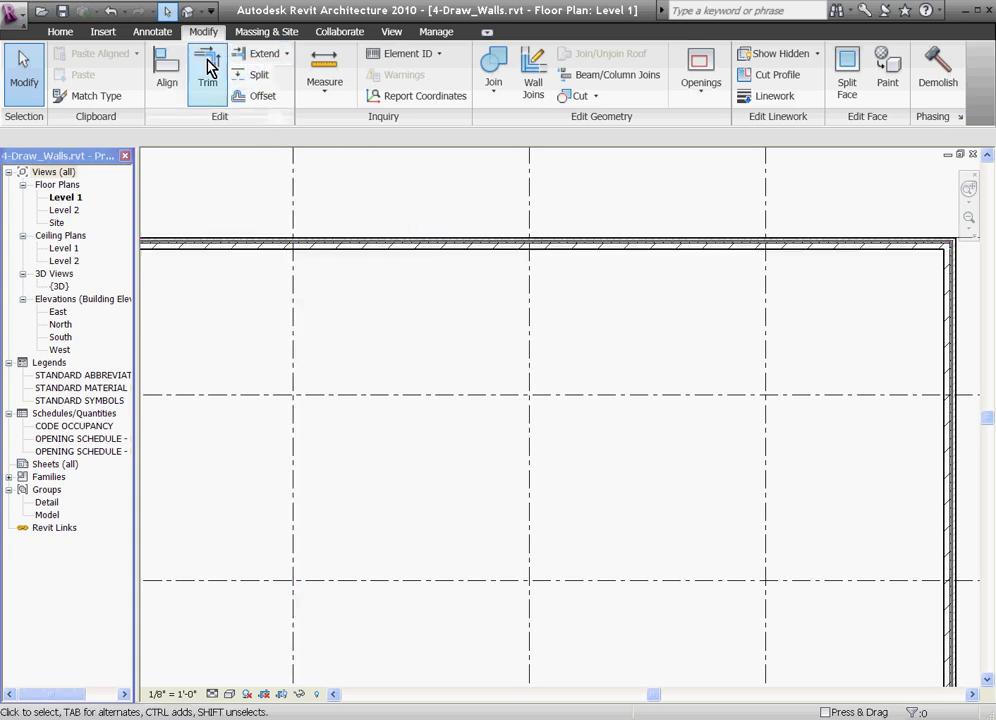
click(249, 76)
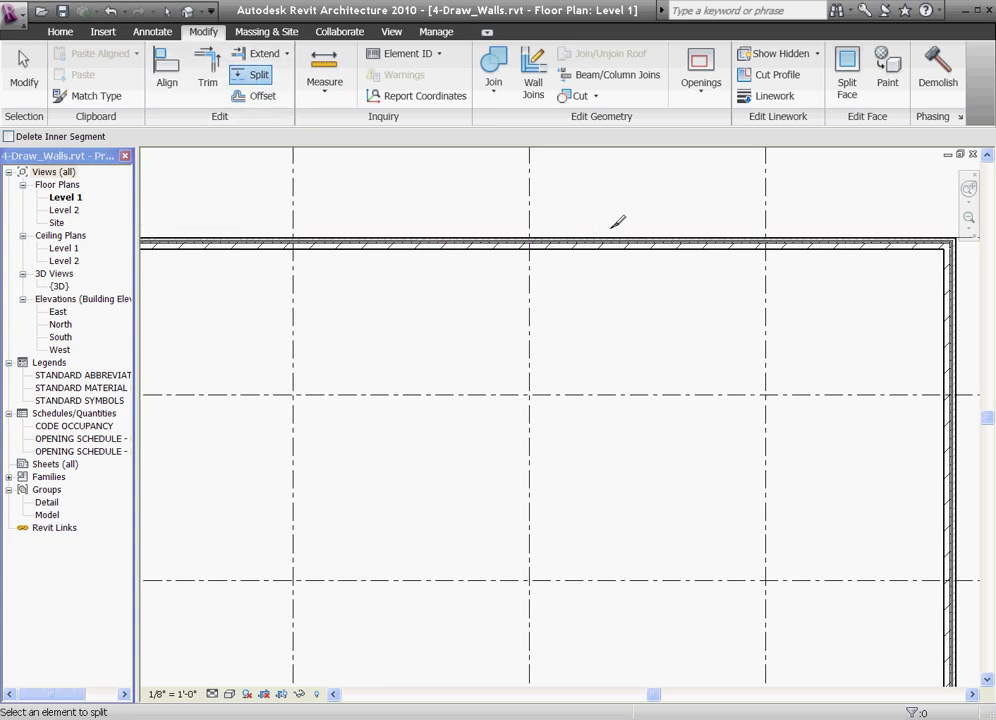
click(812, 242)
scroll(816, 248, up, 2)
key(Escape)
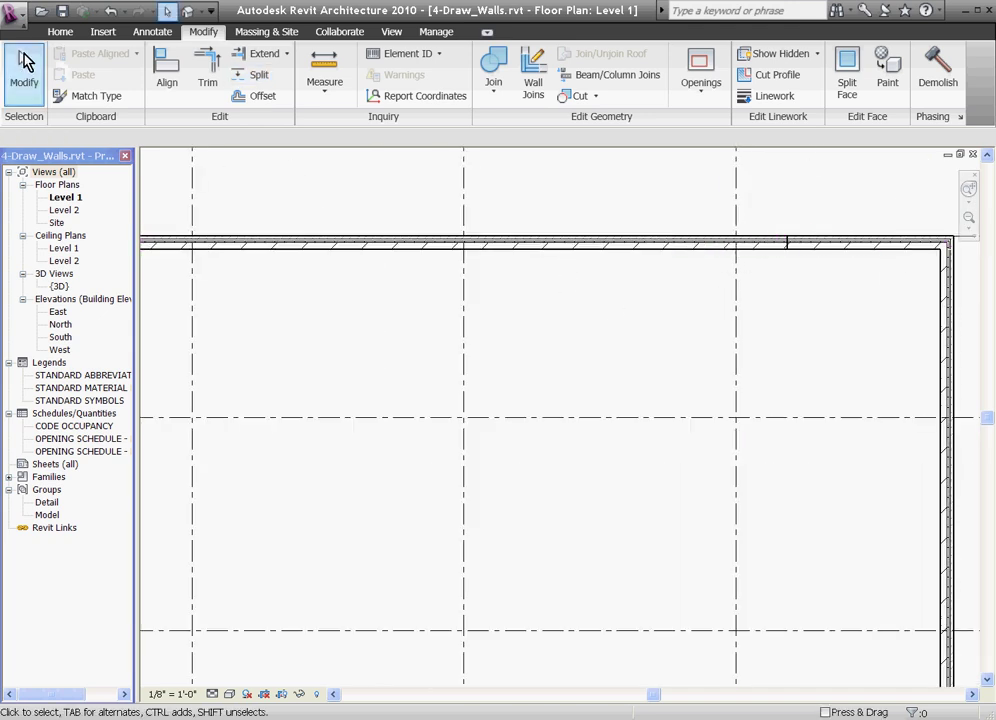
Step: Draw a short vertical wall from just below the north wall to above the next grid line
click(60, 31)
click(24, 90)
click(27, 129)
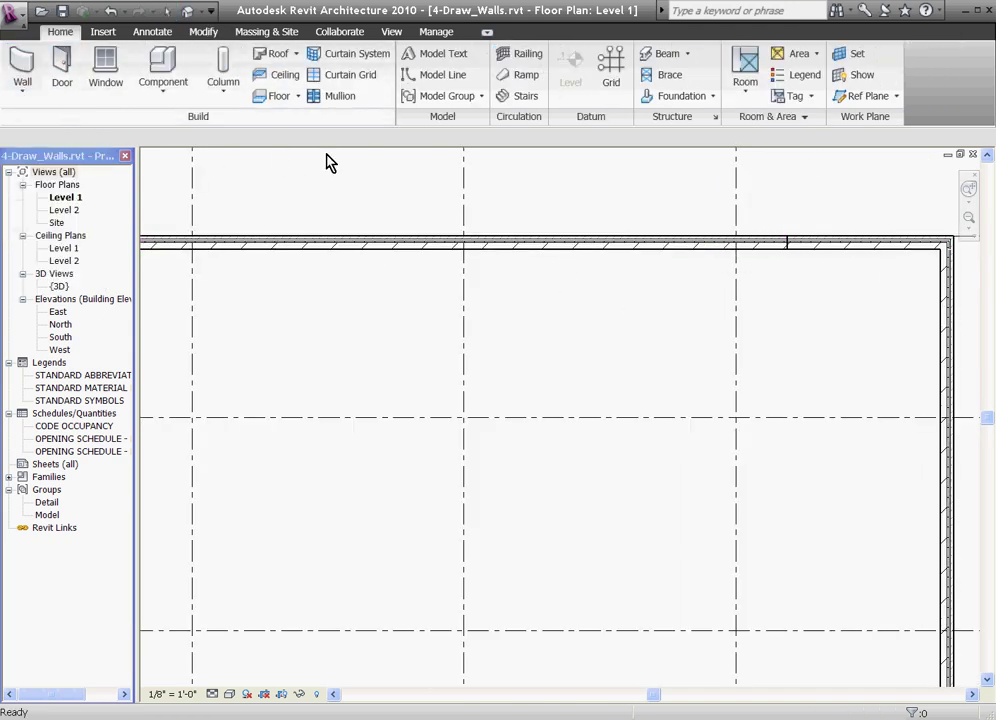
click(705, 271)
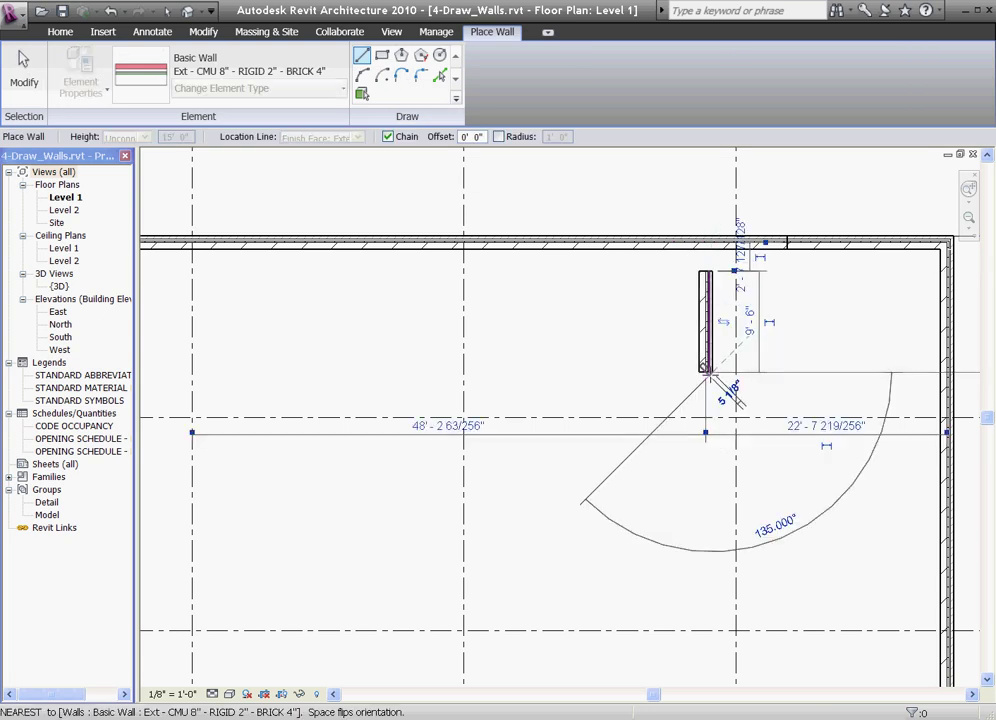
click(706, 372)
key(Escape)
key(Escape)
Step: Trim the west piece of the north wall and the short wall into a corner
click(202, 32)
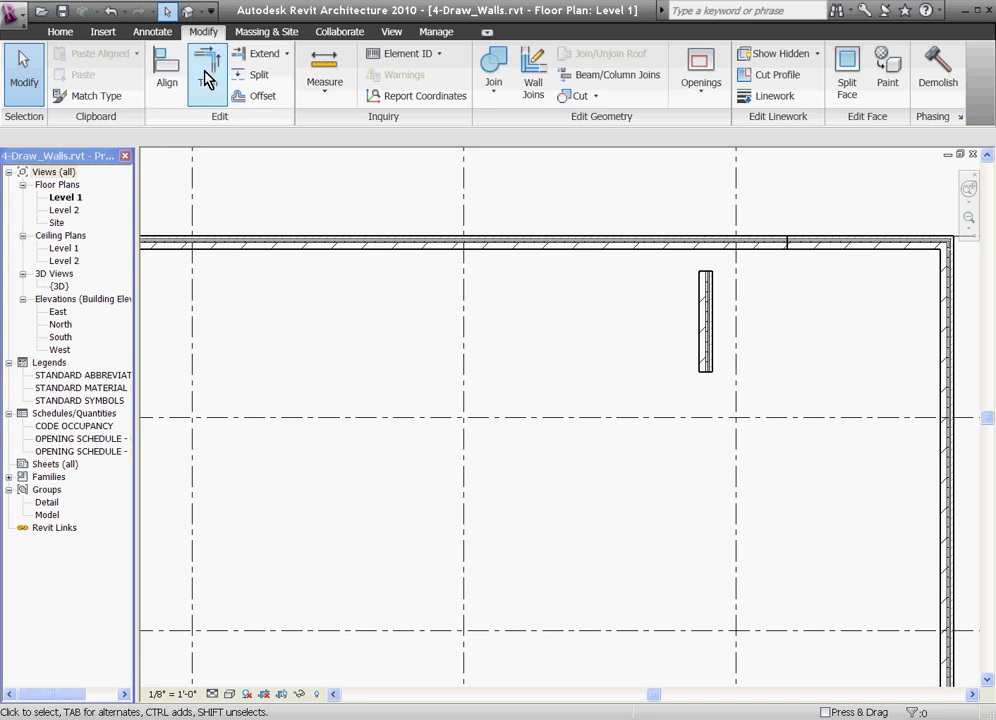
click(207, 78)
click(646, 242)
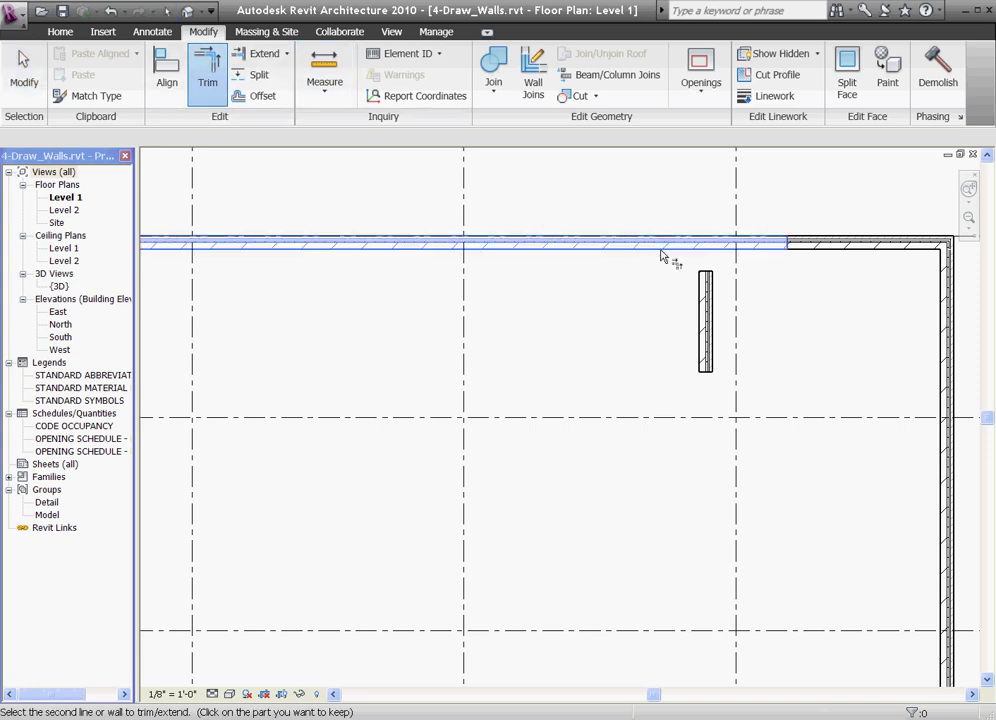
click(707, 292)
key(Escape)
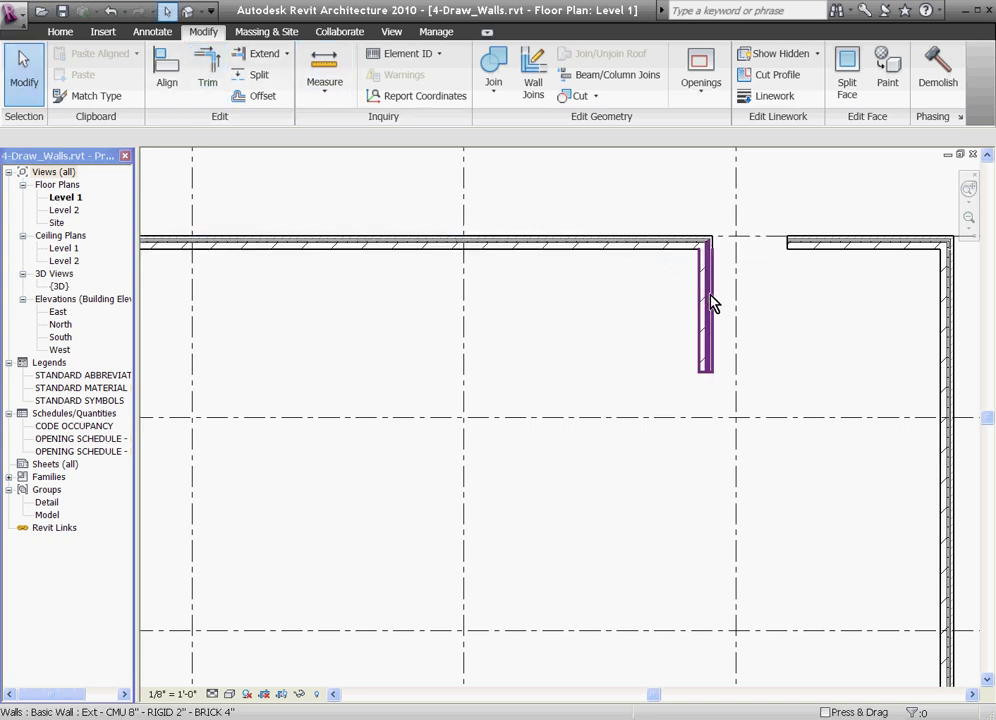
Step: Drag the eastern north-wall piece down to the next grid line and trim it to the short wall
click(824, 244)
drag(824, 244, 826, 412)
click(790, 461)
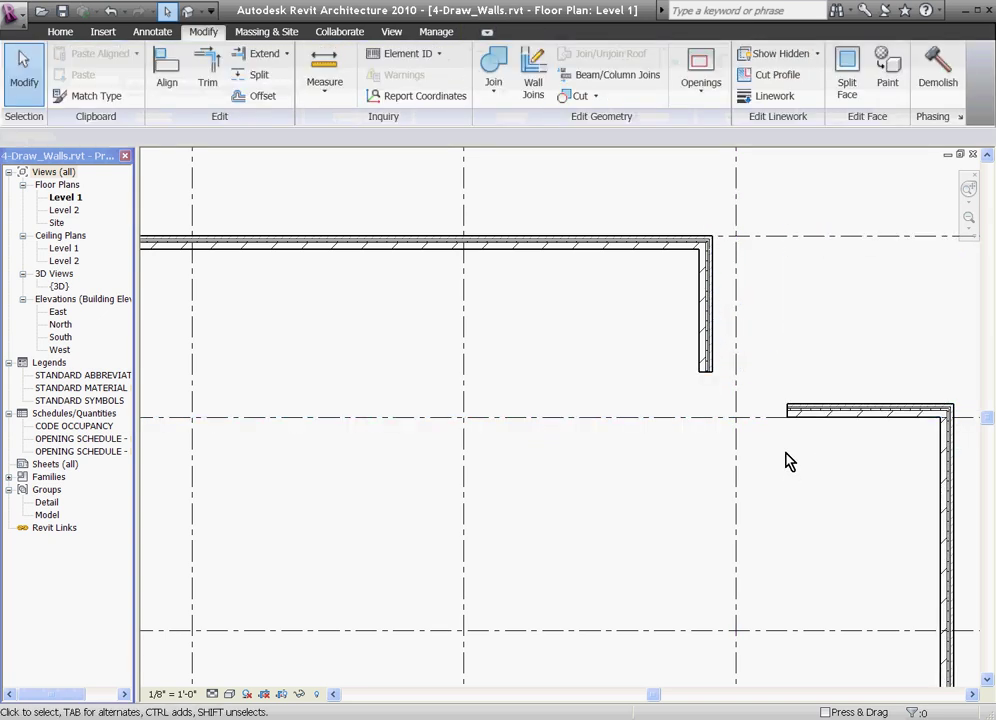
click(209, 75)
click(708, 315)
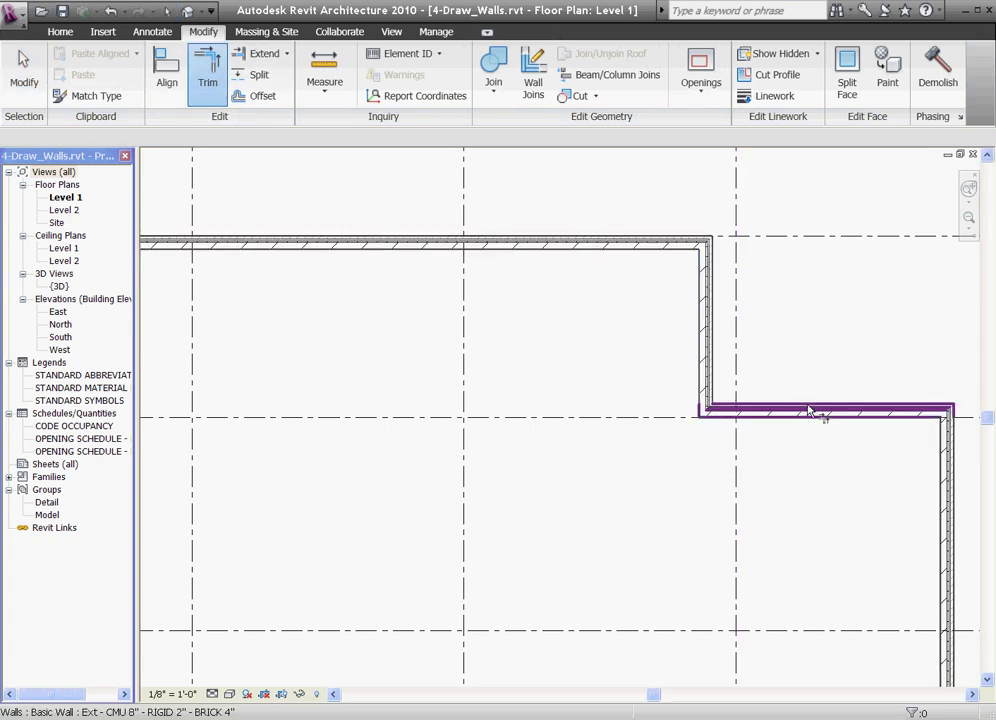
click(810, 410)
key(Escape)
key(Escape)
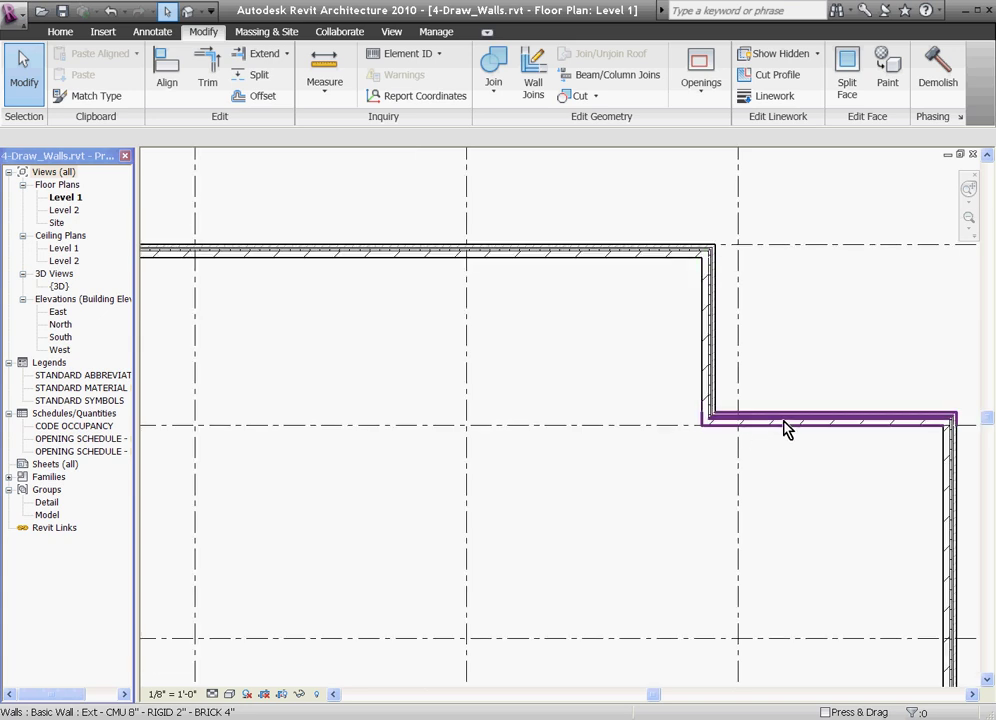
Step: Fillet the vertical step wall and the lowered horizontal wall with a 3'-0" radius arc wall
click(58, 33)
click(24, 88)
click(44, 127)
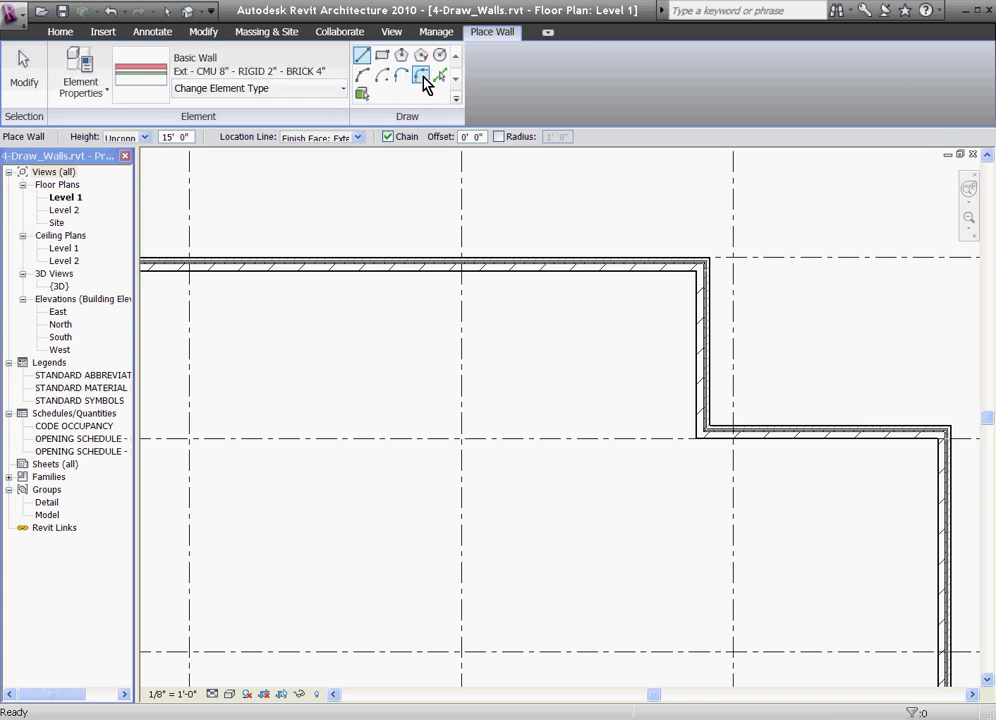
click(422, 76)
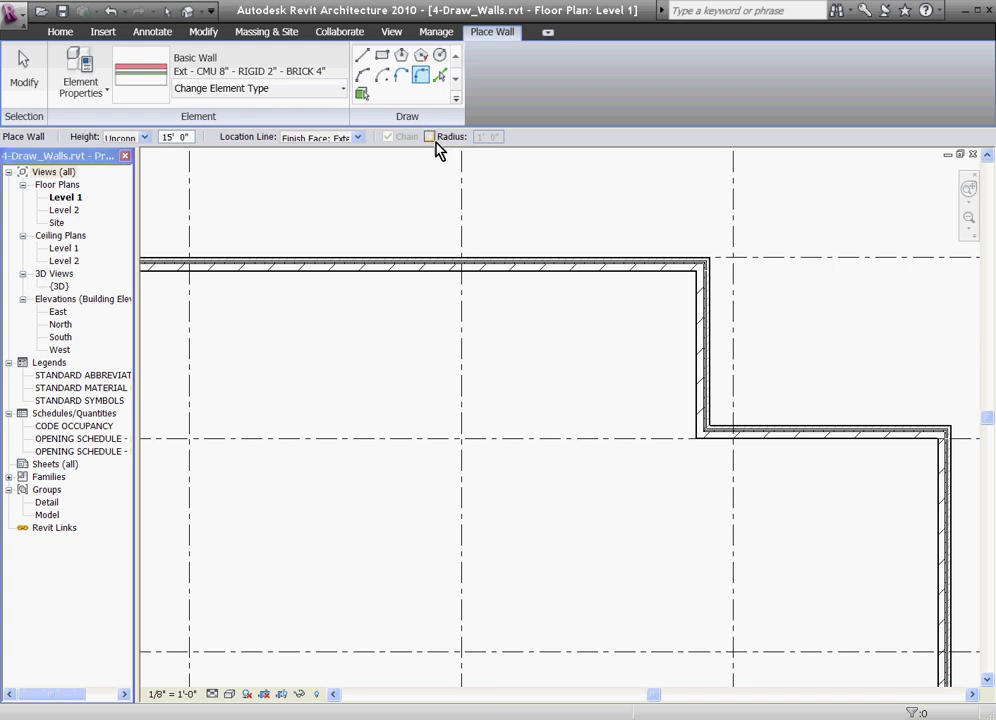
click(430, 137)
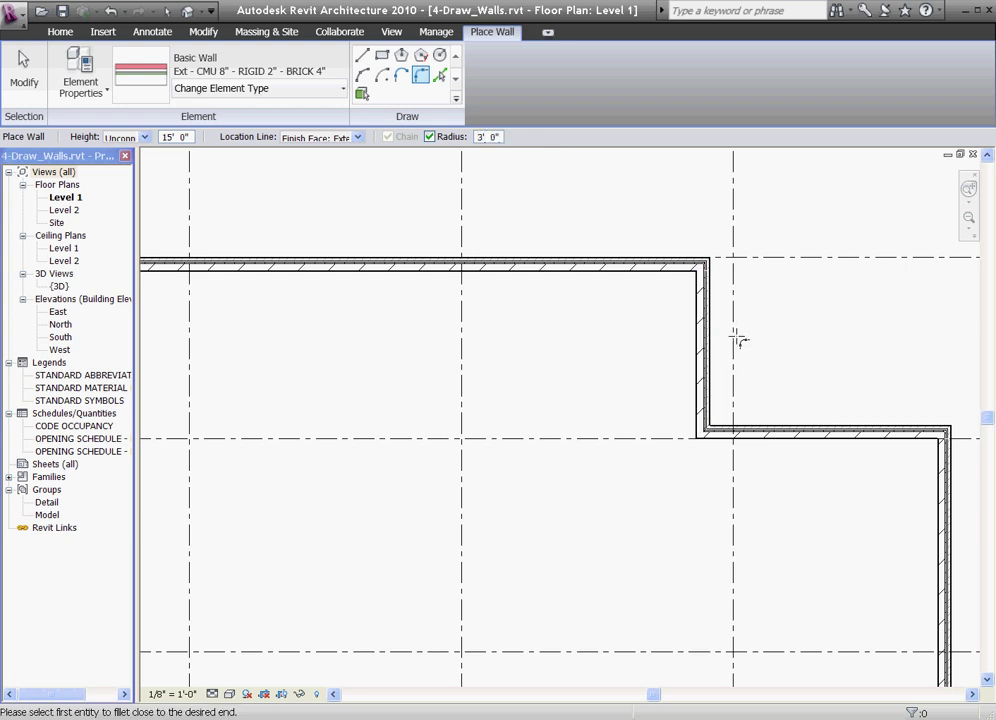
click(703, 355)
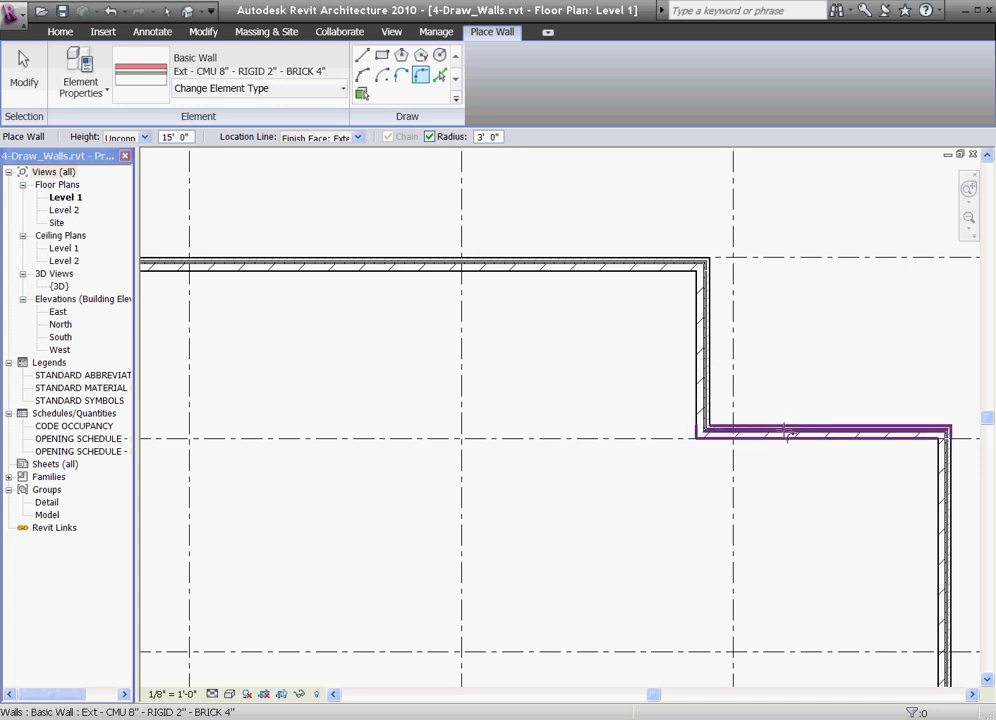
click(787, 432)
scroll(750, 401, up, 1)
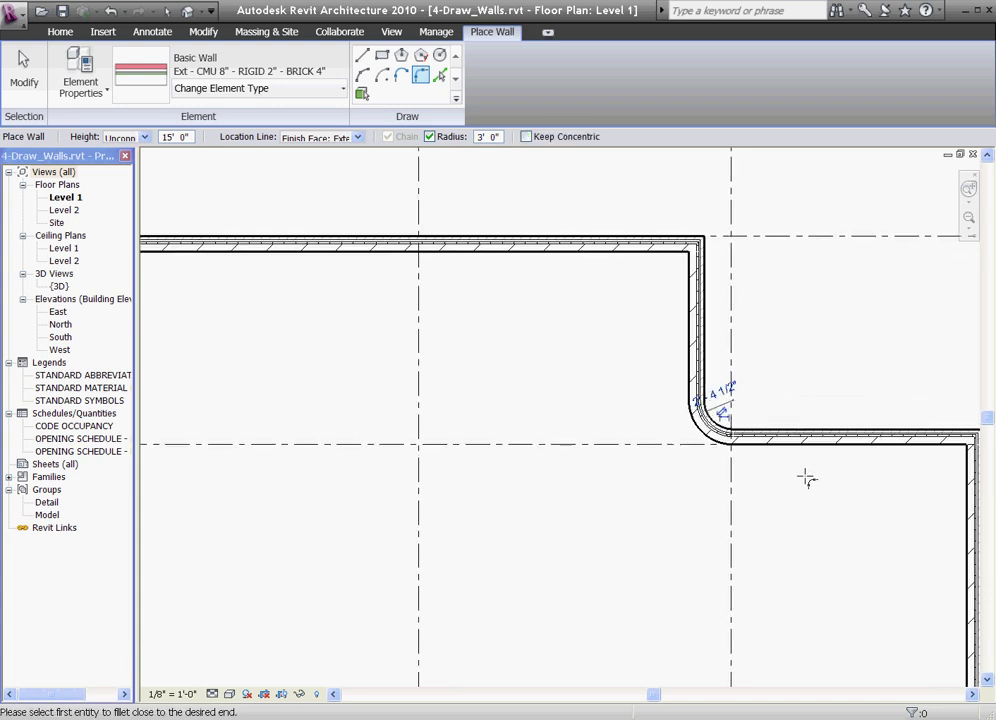
scroll(733, 480, down, 1)
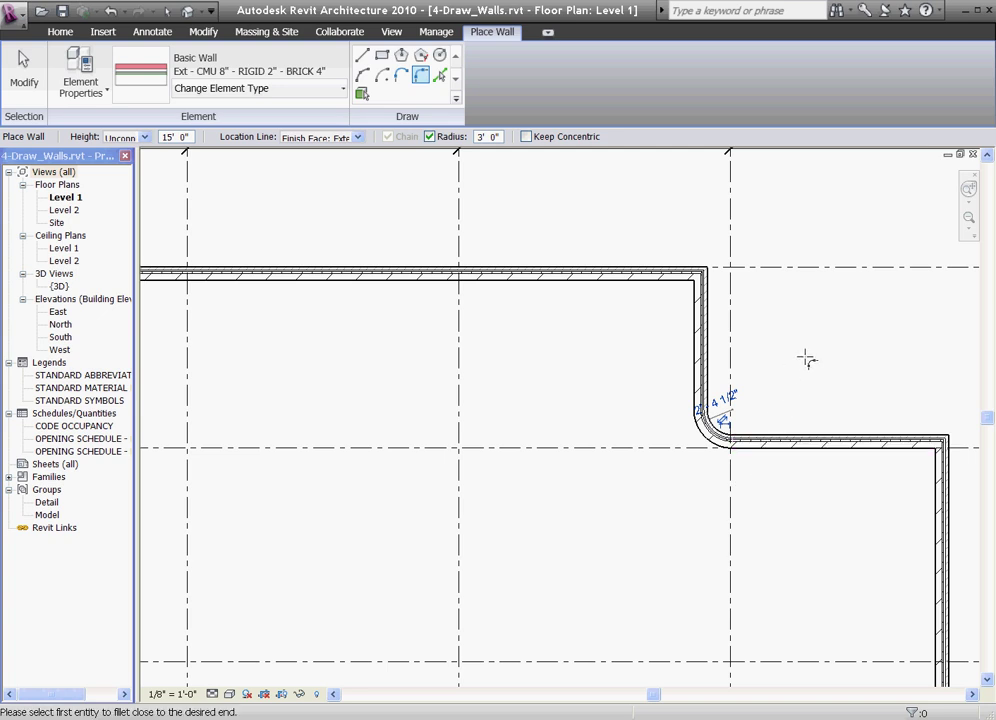
scroll(800, 378, down, 1)
key(Escape)
key(Escape)
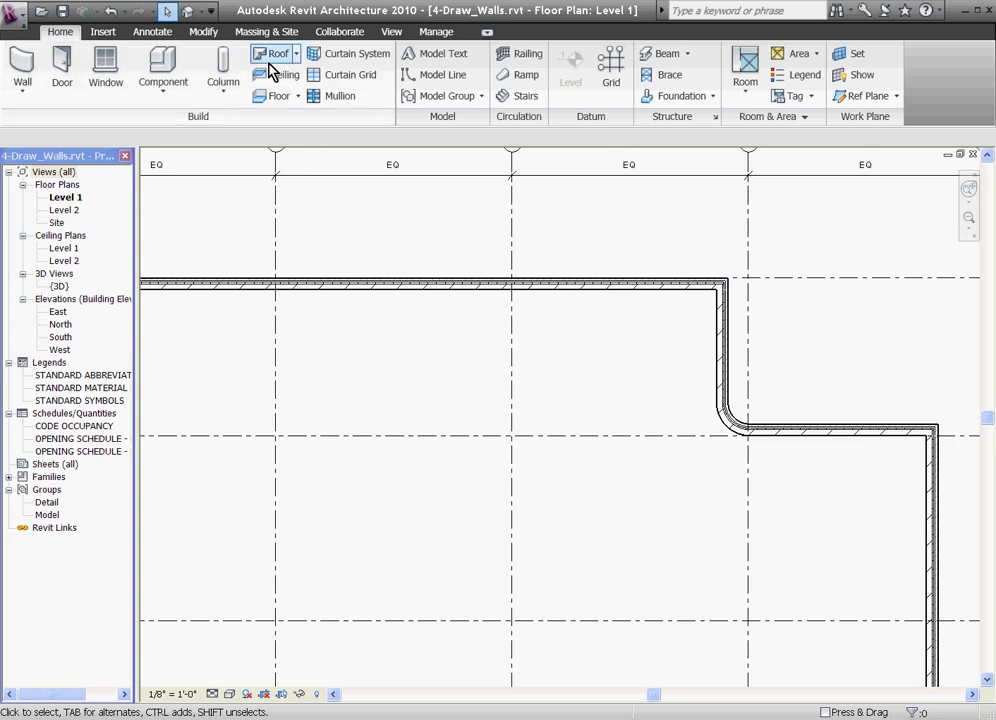
Step: Offset-copy the short step wall westward twice, 25'-0" apart each time
click(204, 32)
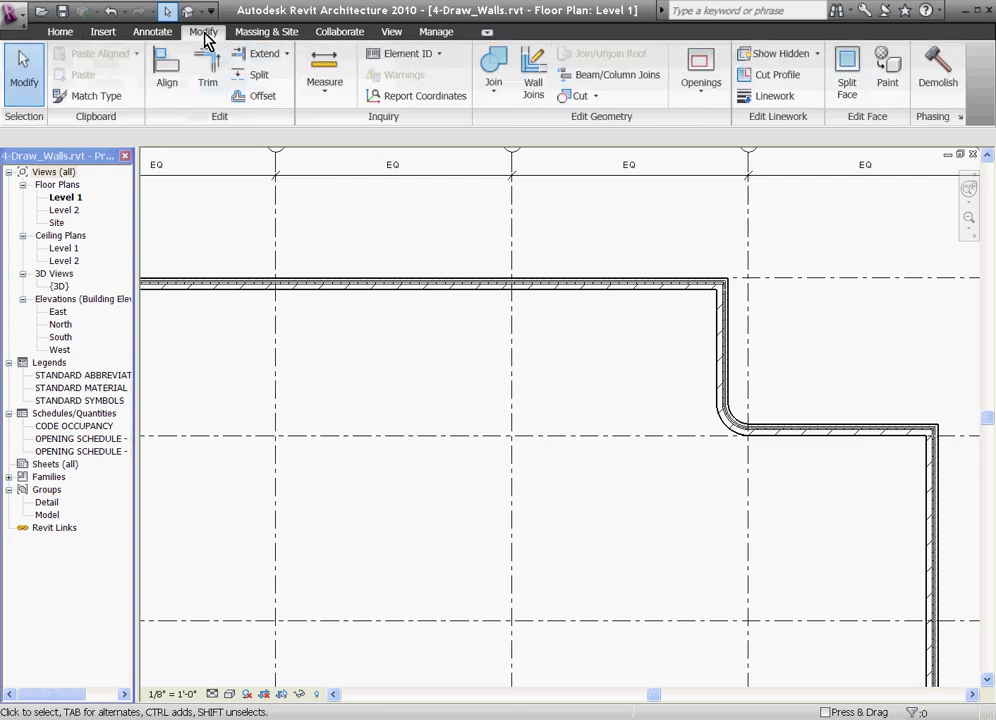
click(264, 97)
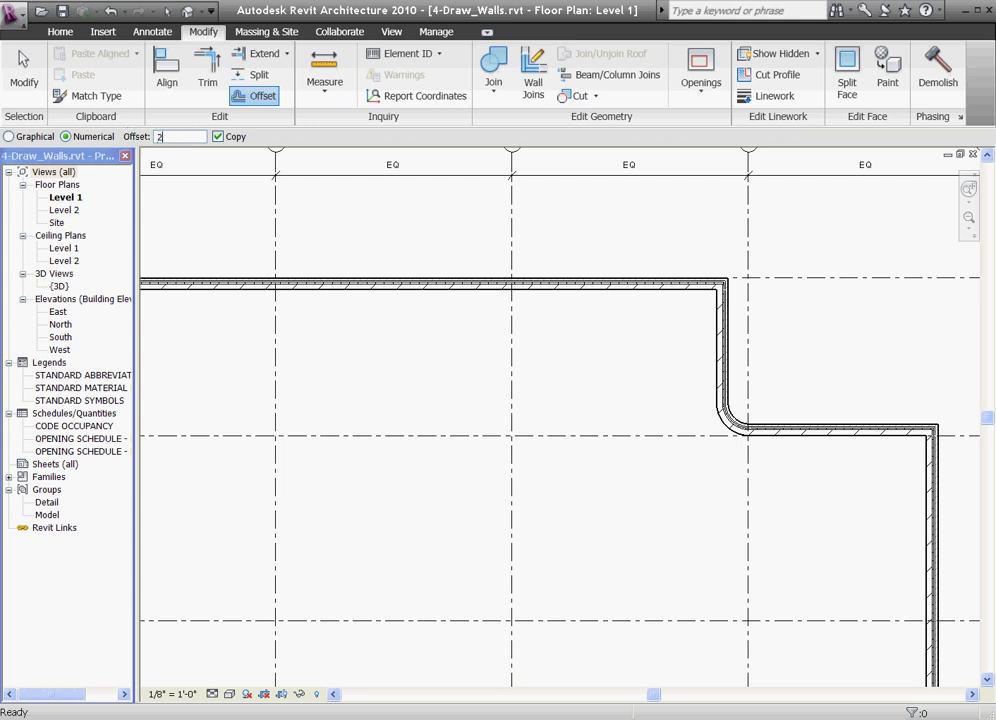
text(25' 0")
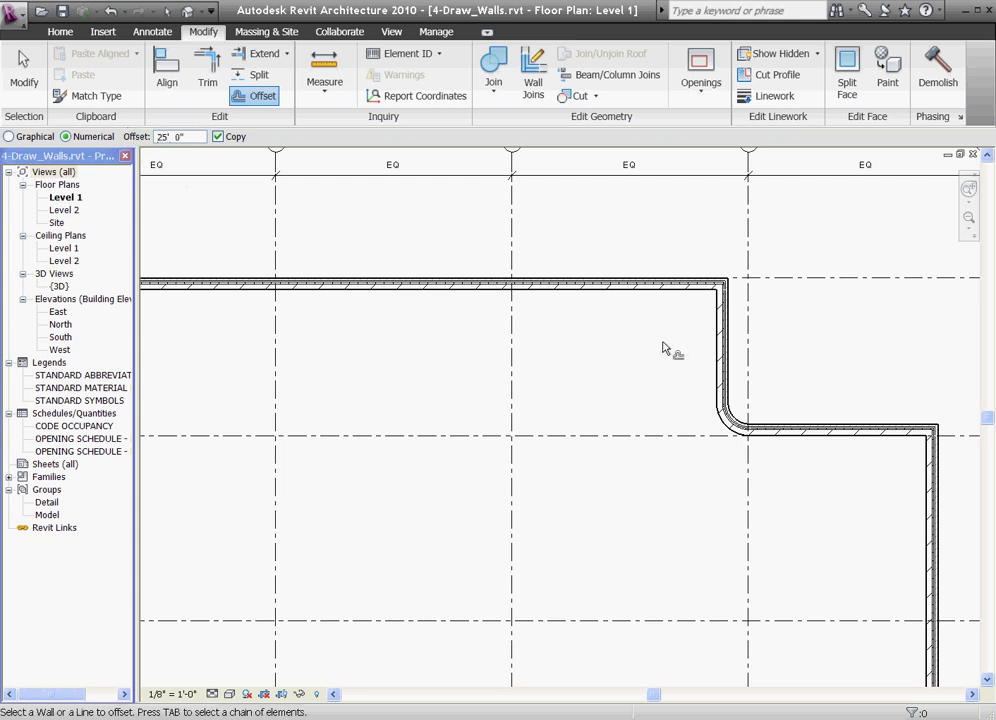
click(718, 352)
scroll(730, 345, down, 2)
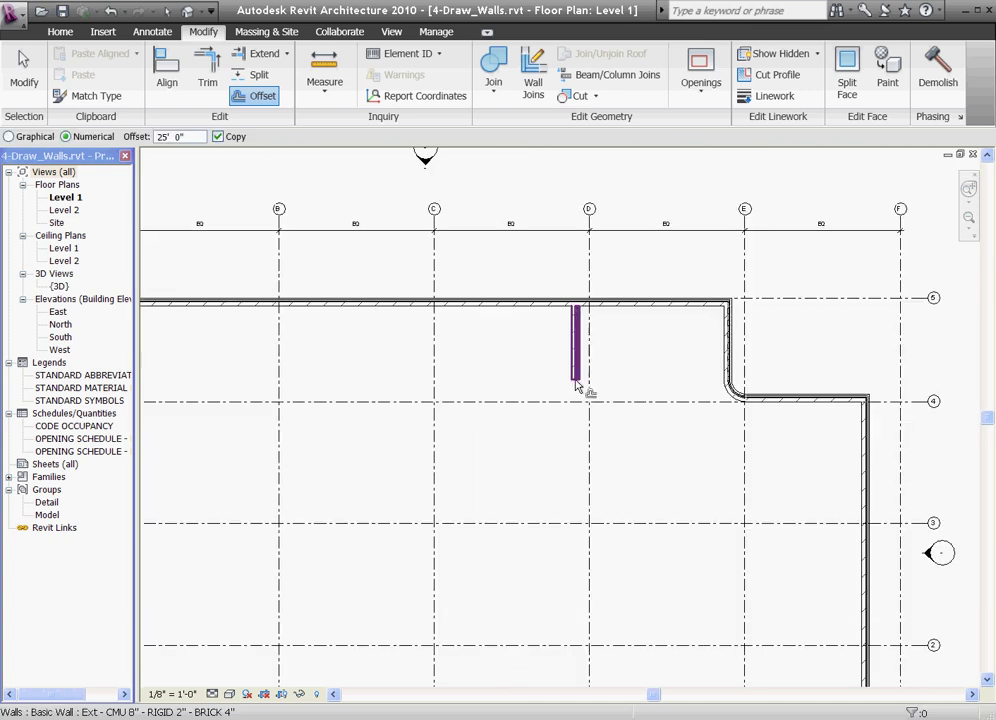
click(572, 348)
scroll(558, 342, up, 2)
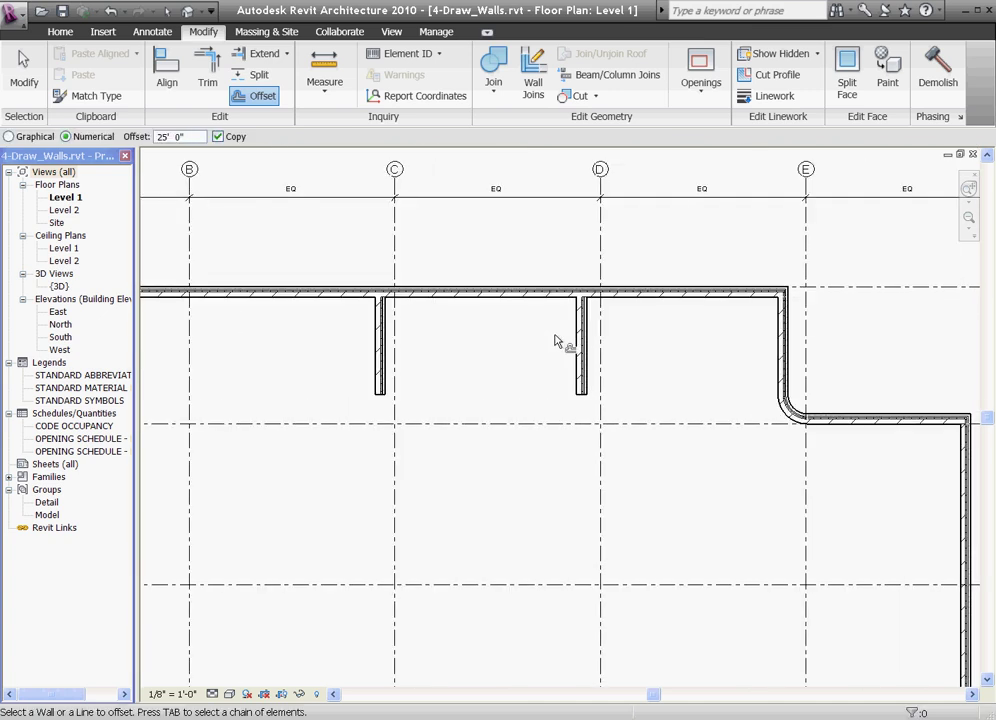
key(Escape)
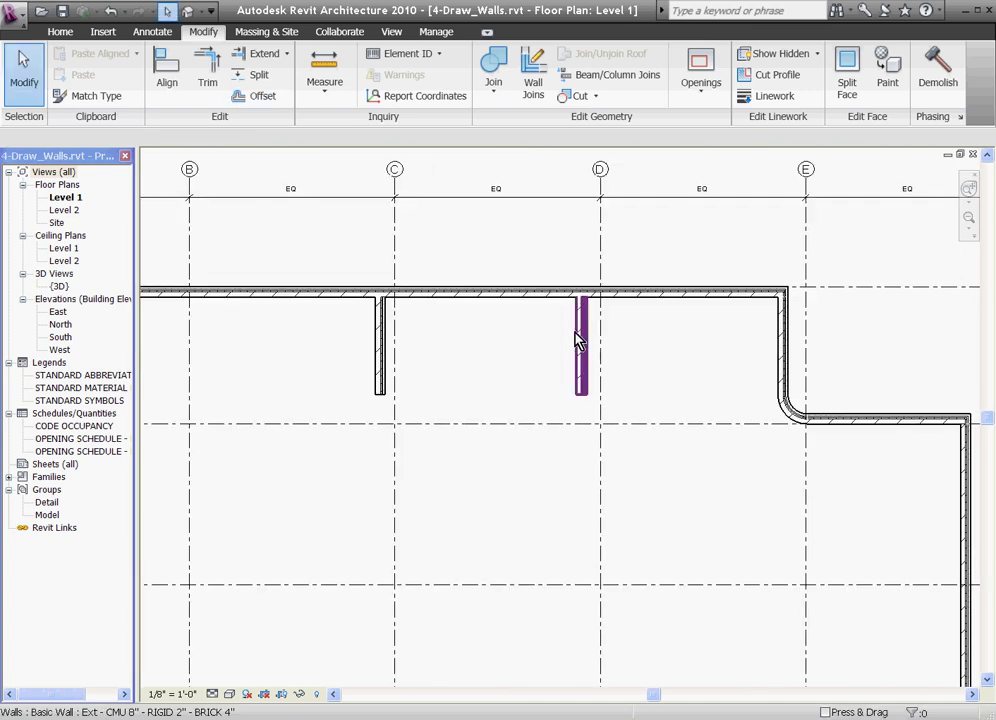
Step: Place a new wall with Pick Lines at a 10' offset west of the grid C wall
click(60, 32)
click(33, 88)
click(27, 126)
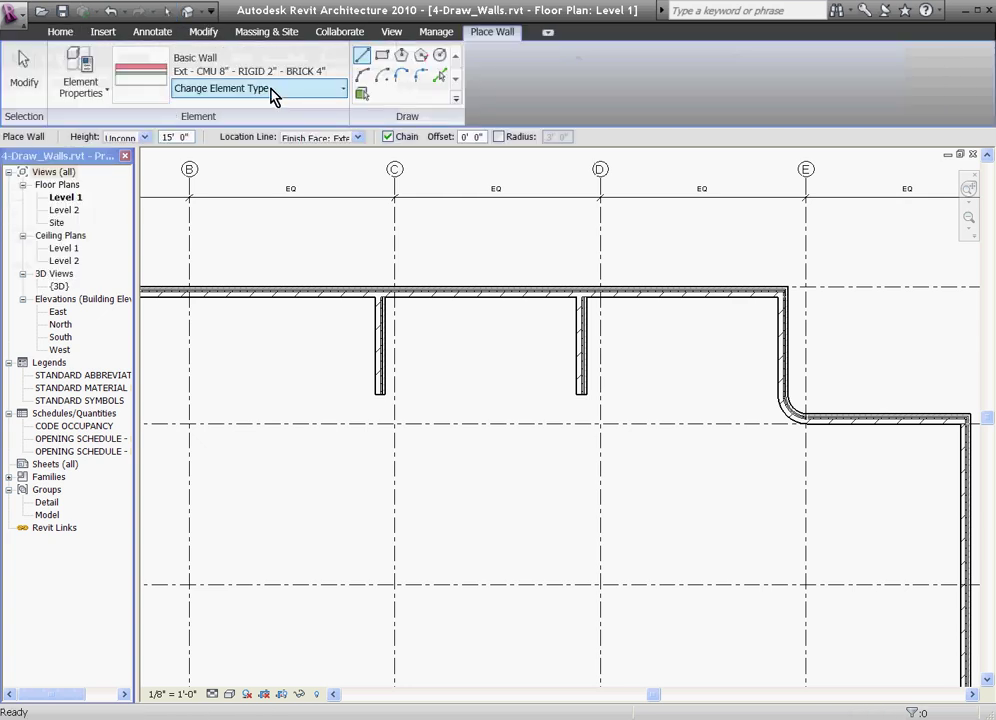
click(438, 77)
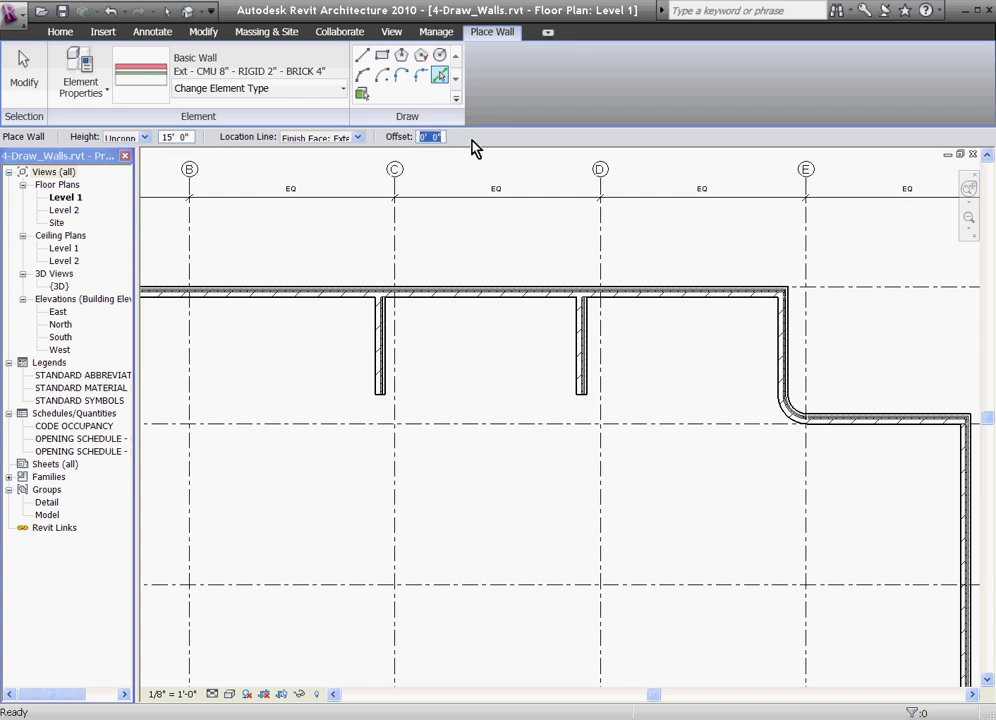
text(10)
key(Return)
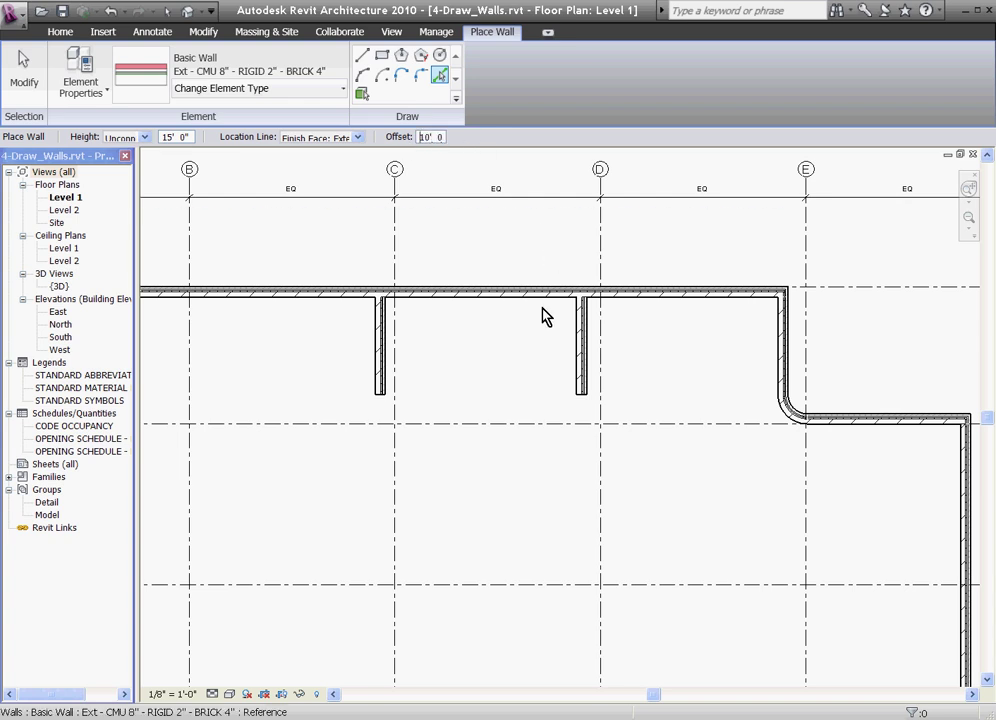
click(378, 345)
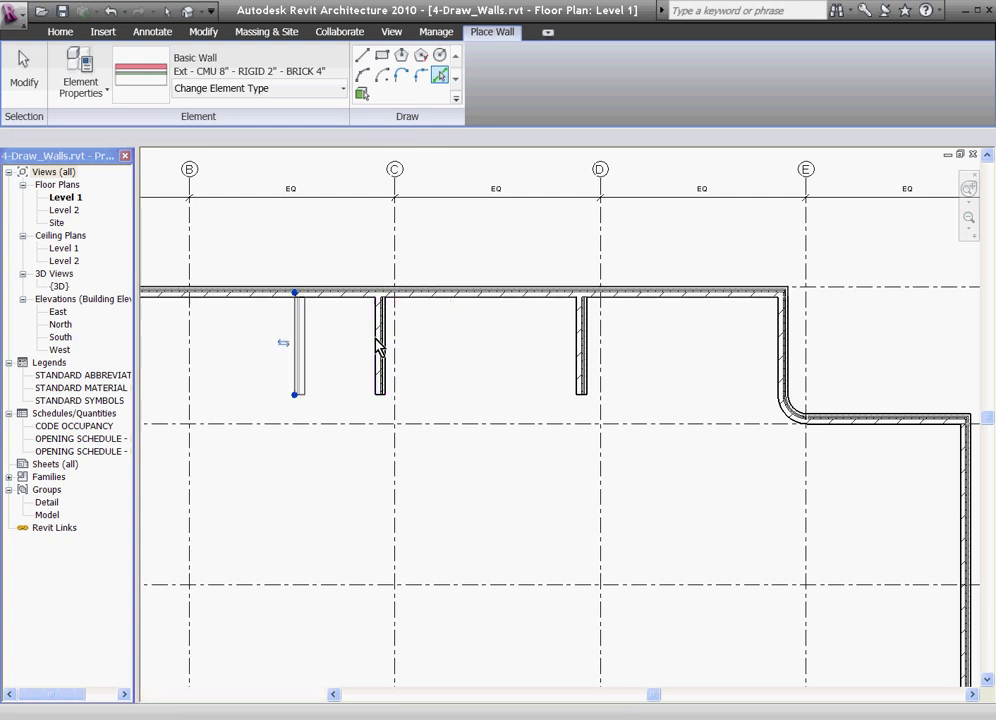
scroll(622, 366, up, 2)
key(Escape)
key(Escape)
scroll(630, 365, down, 1)
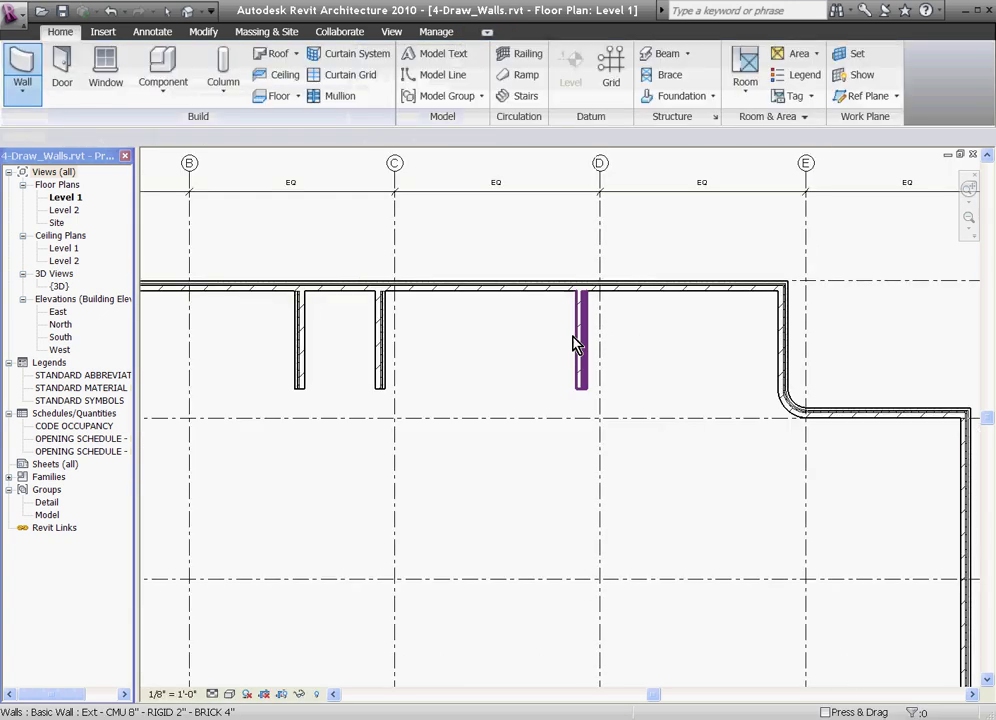
scroll(665, 268, down, 2)
scroll(650, 274, down, 1)
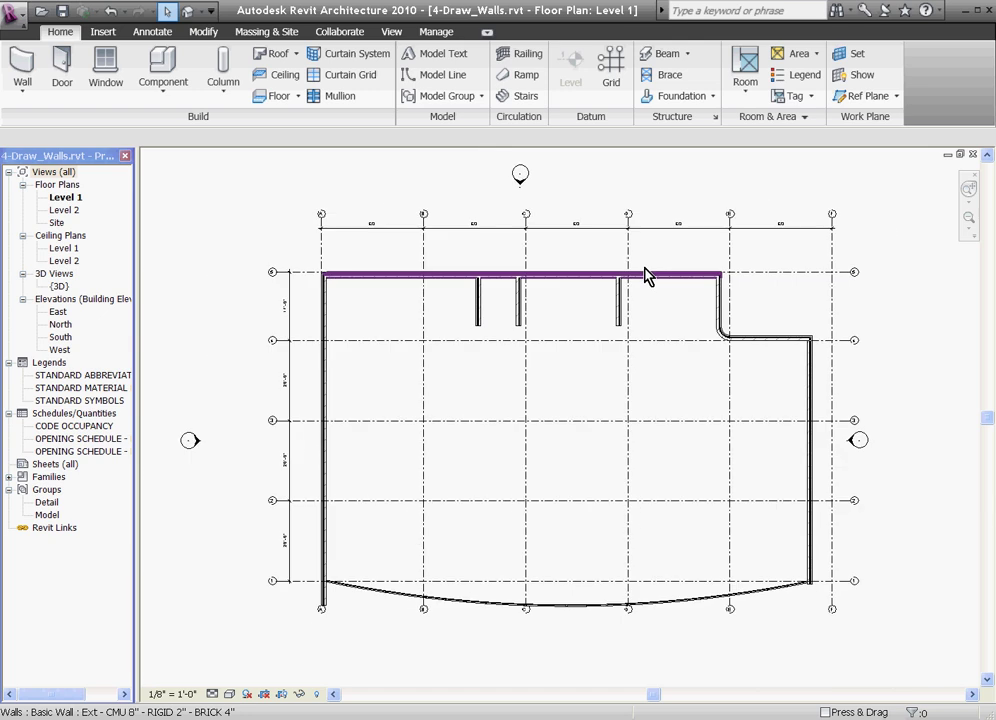
scroll(644, 308, up, 1)
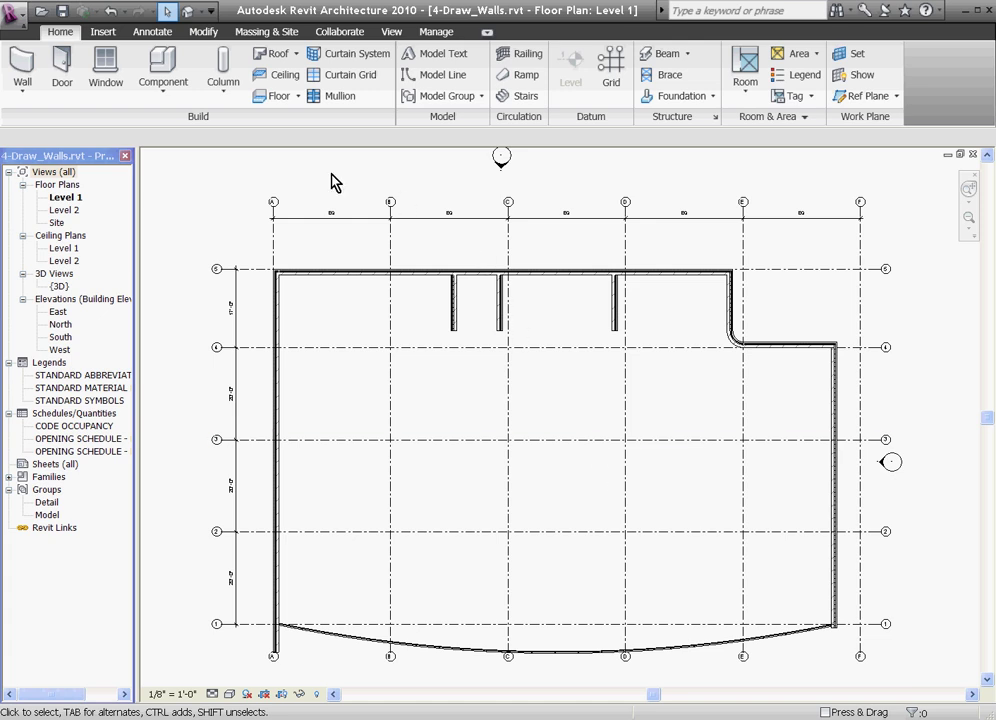
Step: Start Trim/Extend Multiple Elements with the curved south curtain wall as the boundary
click(201, 36)
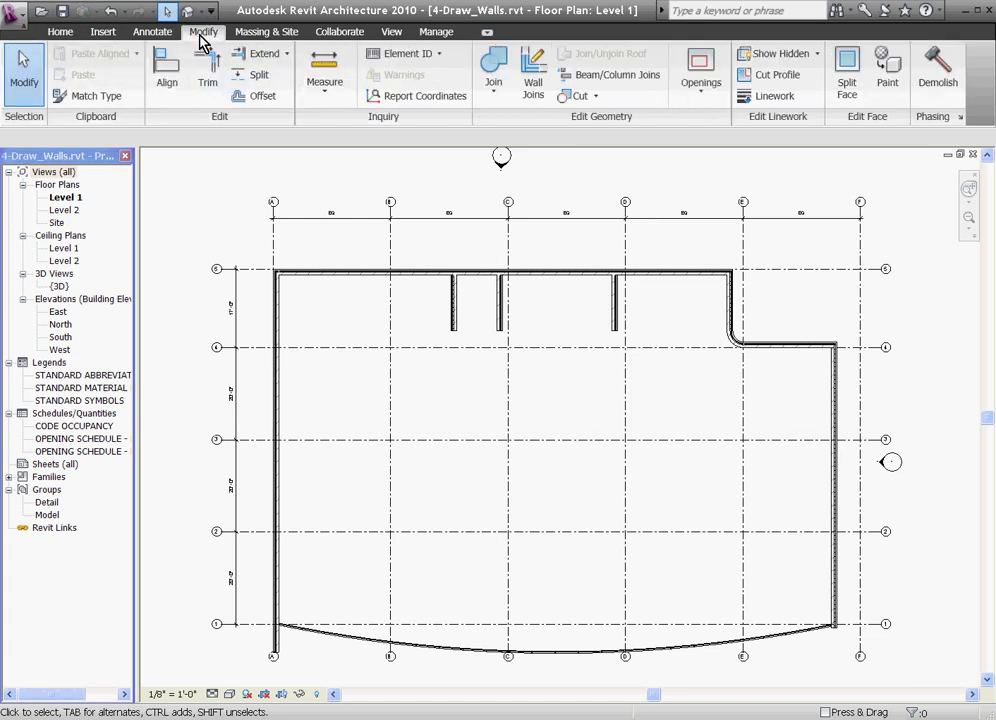
click(282, 58)
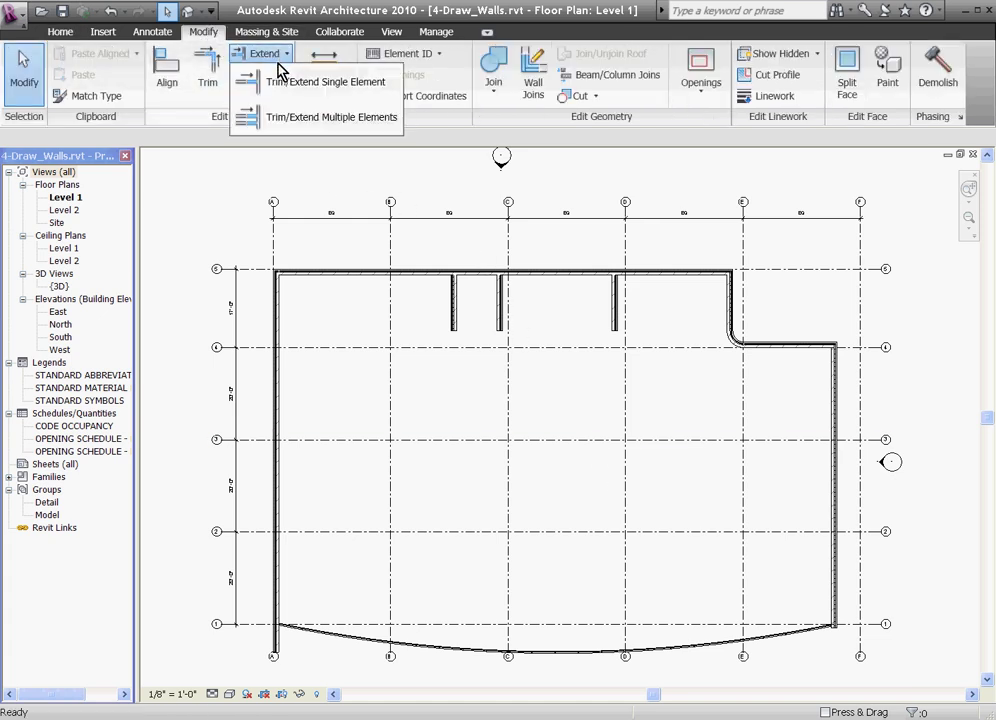
click(270, 118)
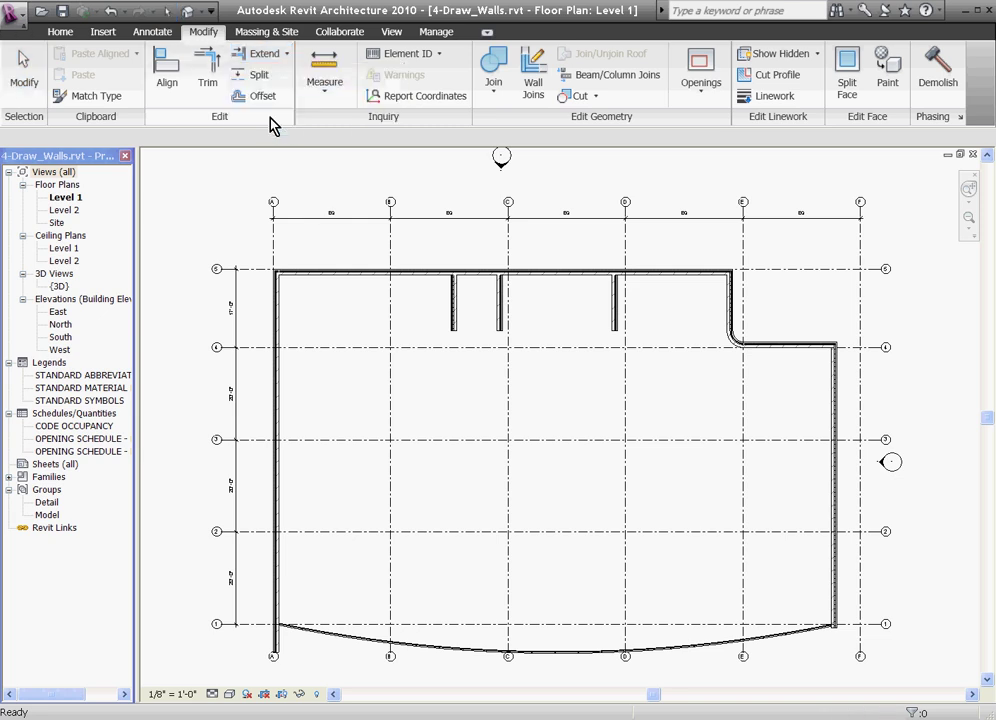
click(660, 655)
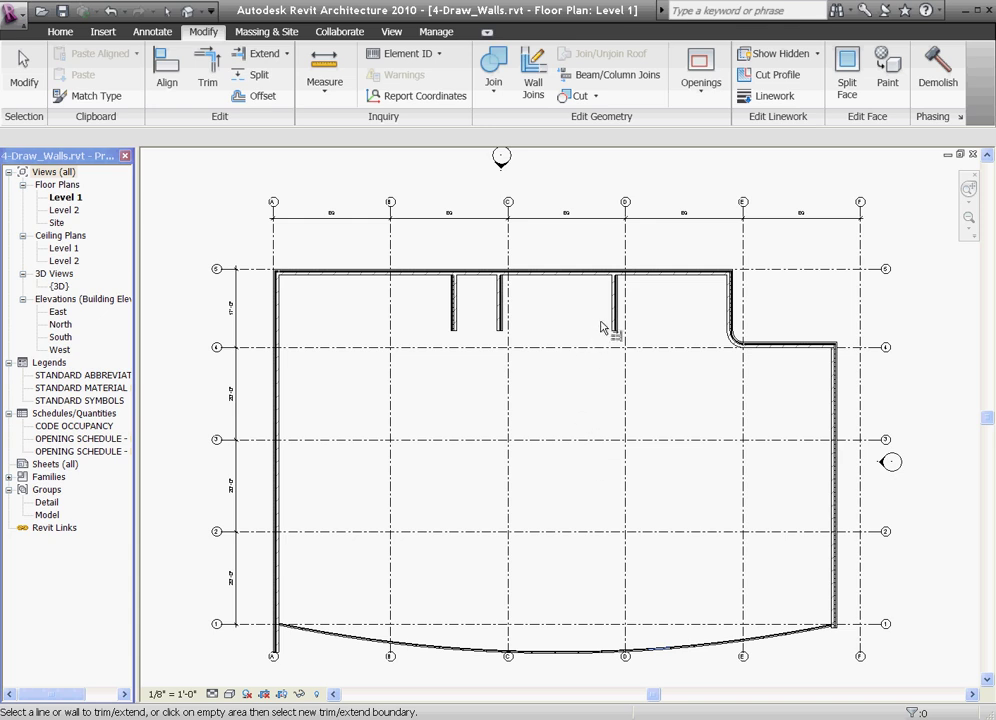